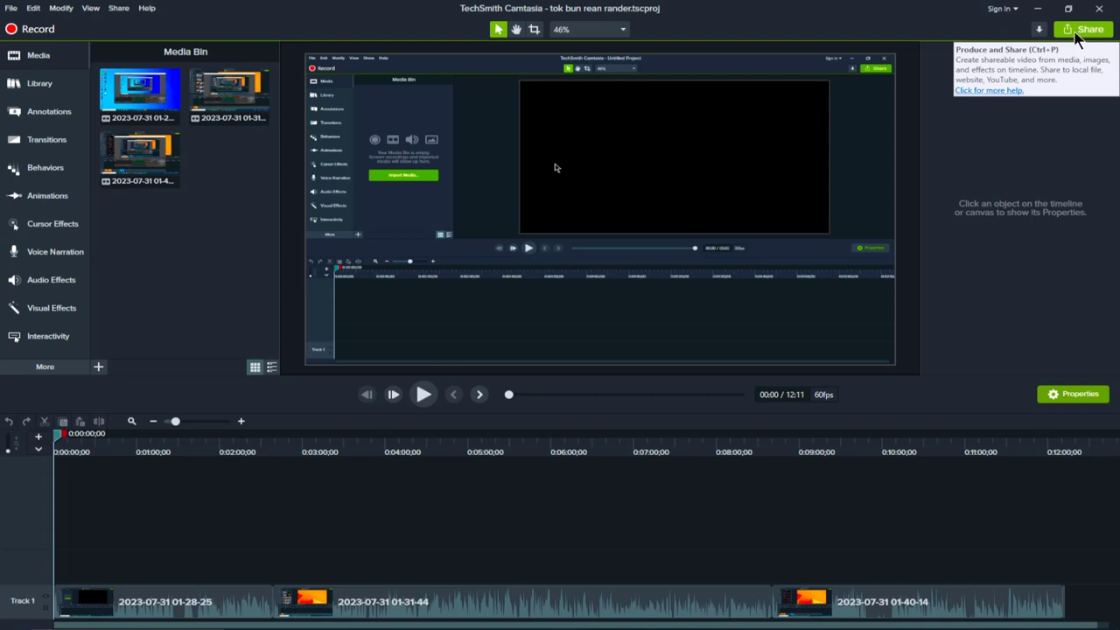
Begin a Share > Local File production and show the list of production presets
click(1079, 39)
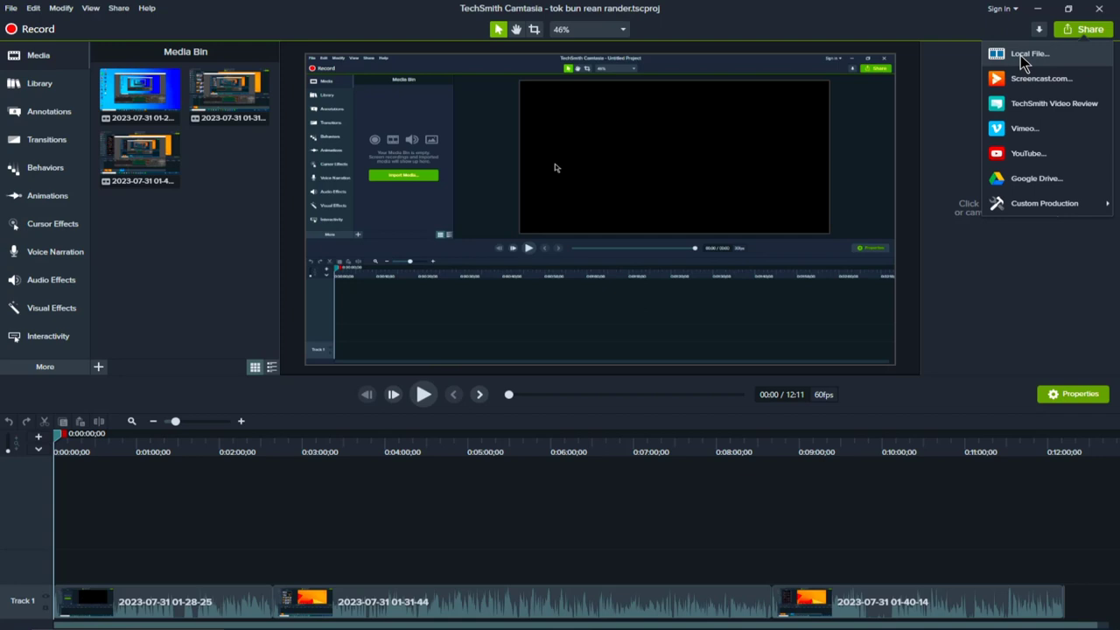
click(1025, 57)
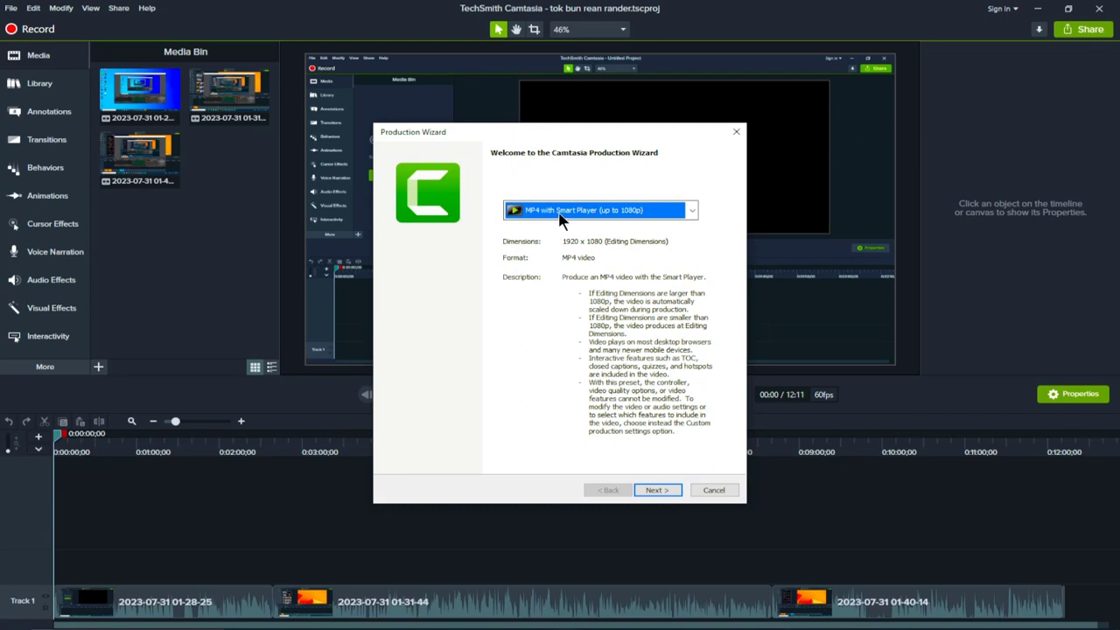
click(650, 217)
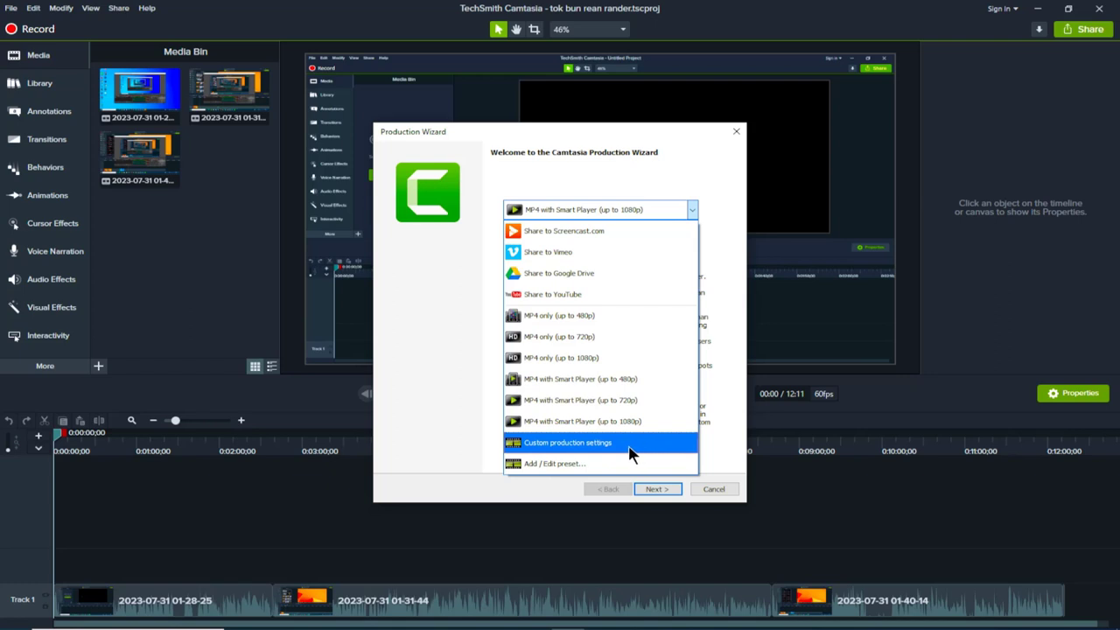
Choose Custom production settings as the preset and advance to the MP4 - Smart Player (HTML5) format page
click(631, 448)
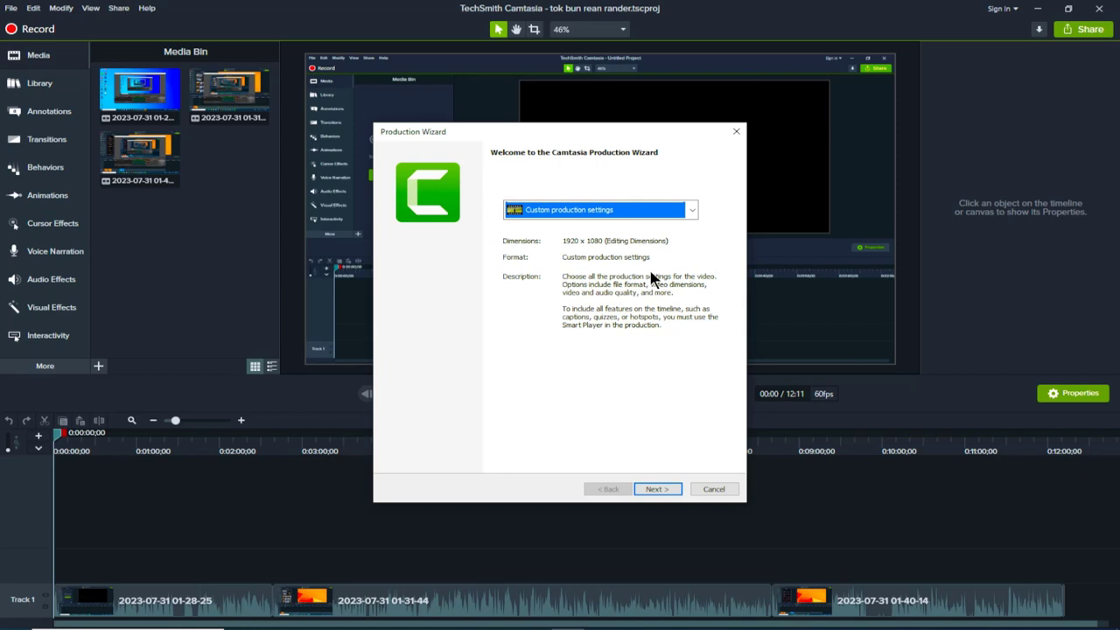
click(648, 210)
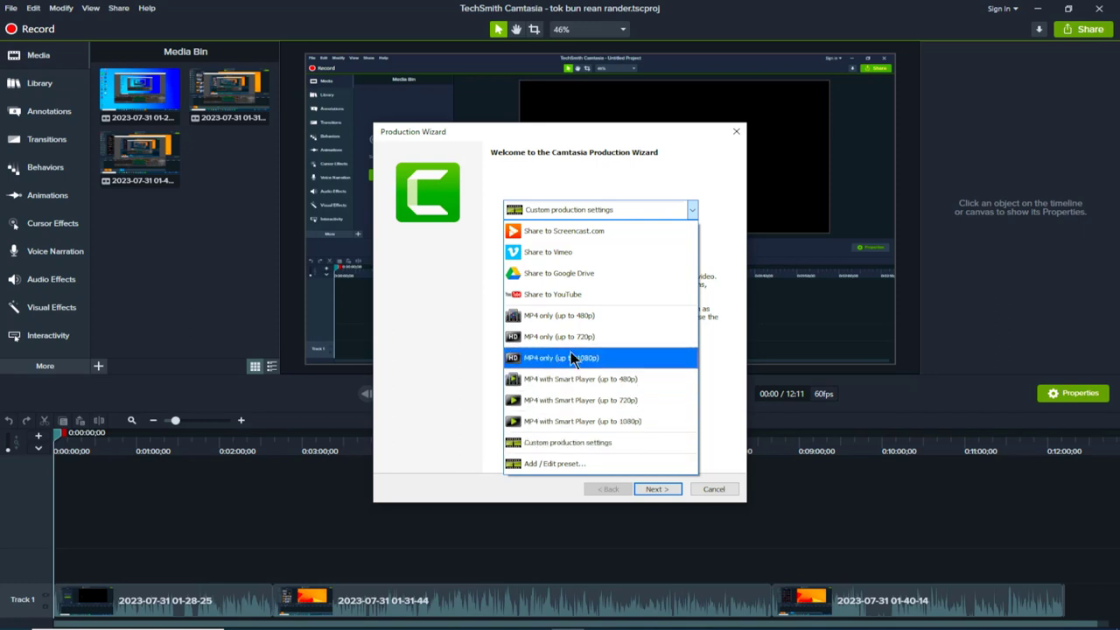
click(630, 443)
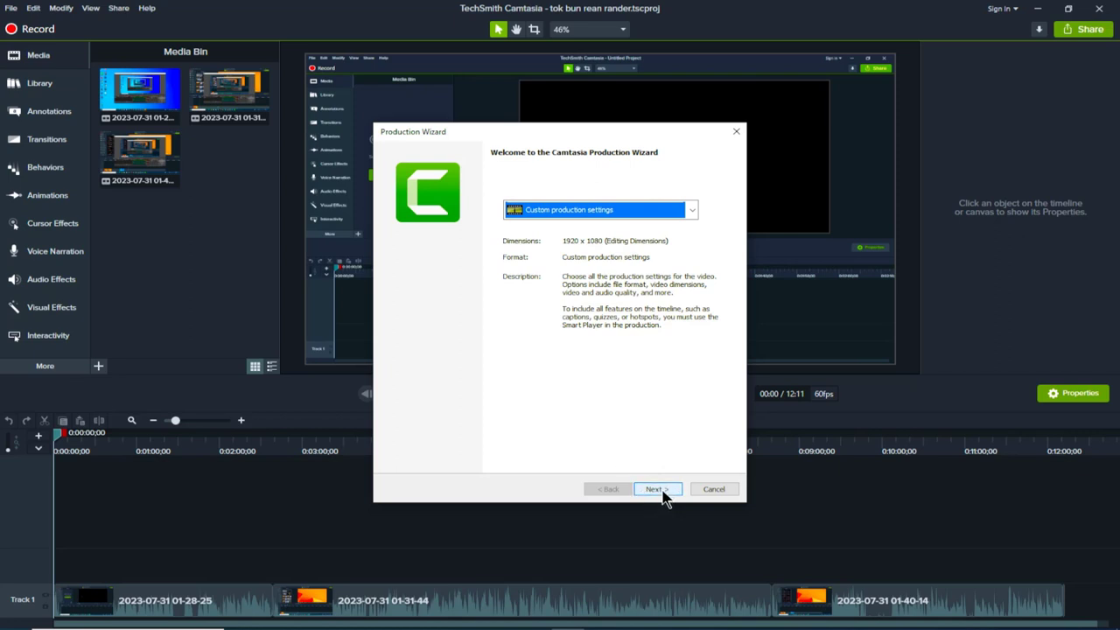
click(663, 493)
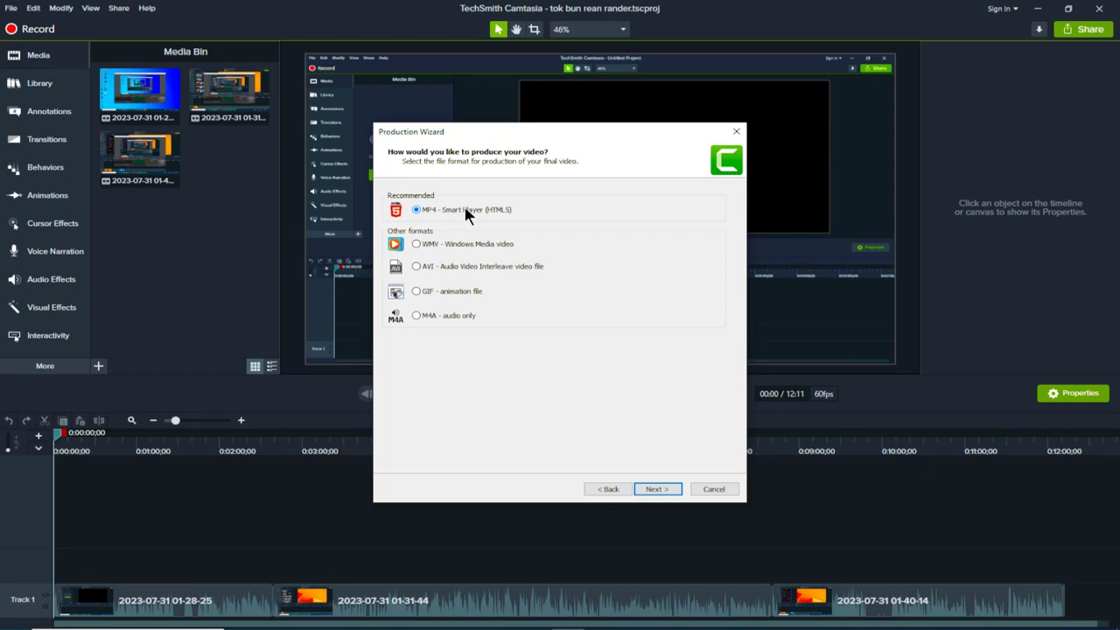
Advance to Smart Player Options and browse the Size, Video, Audio, Options and Controller tabs
click(658, 490)
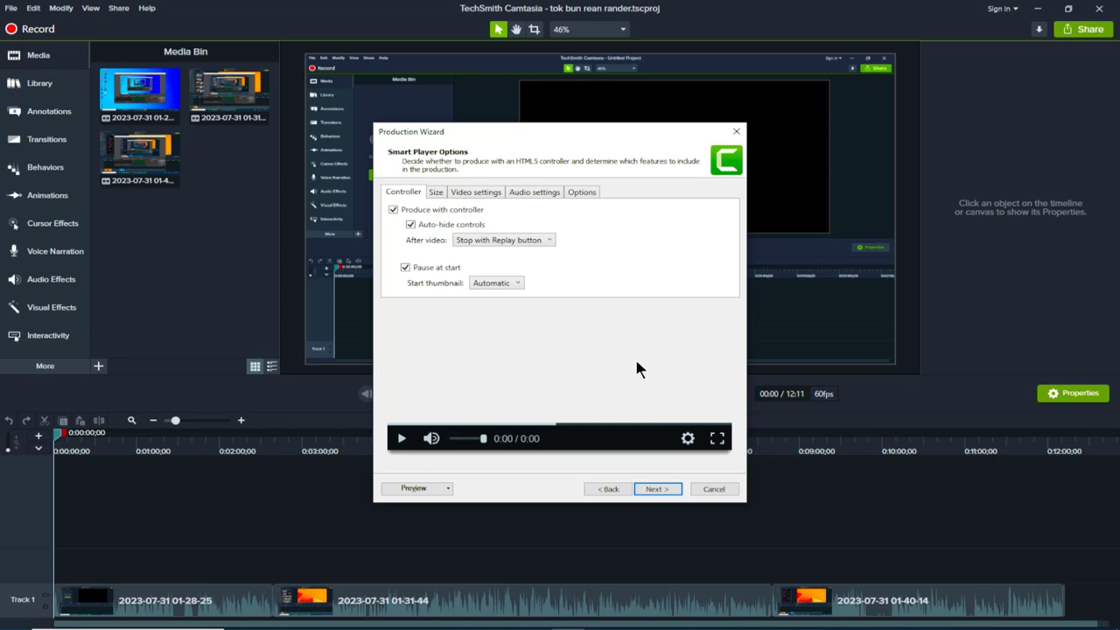
click(433, 190)
click(459, 198)
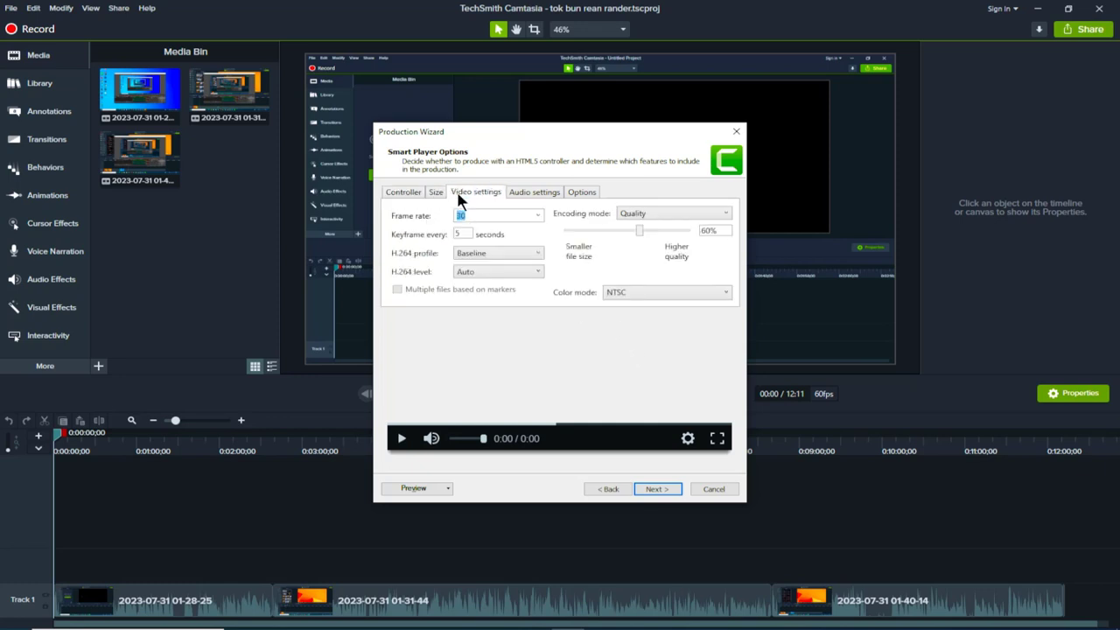
click(531, 195)
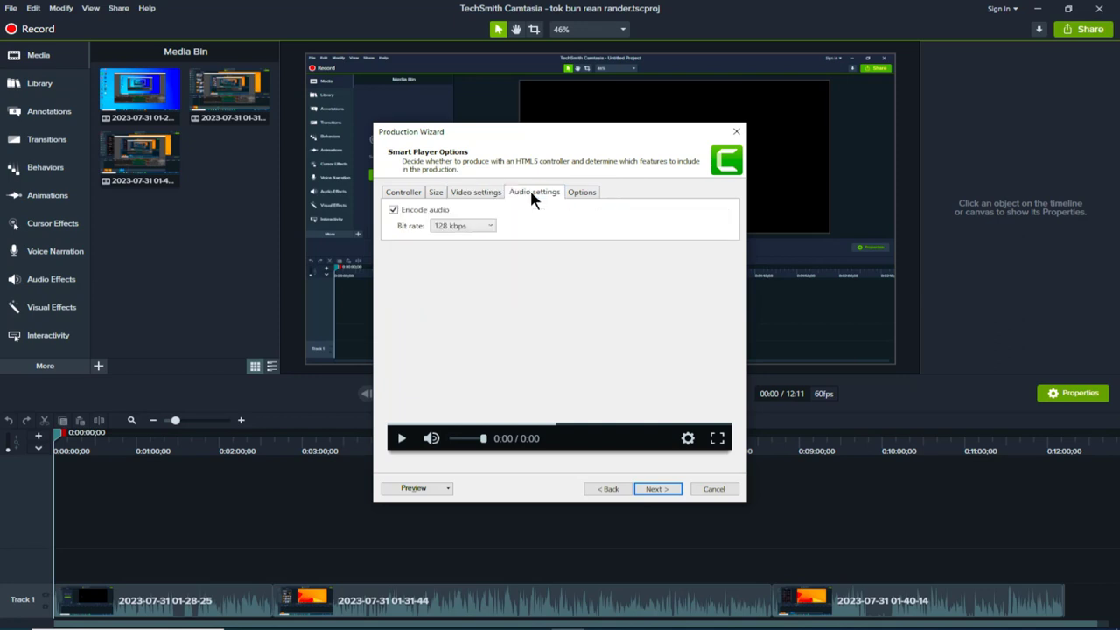
click(586, 194)
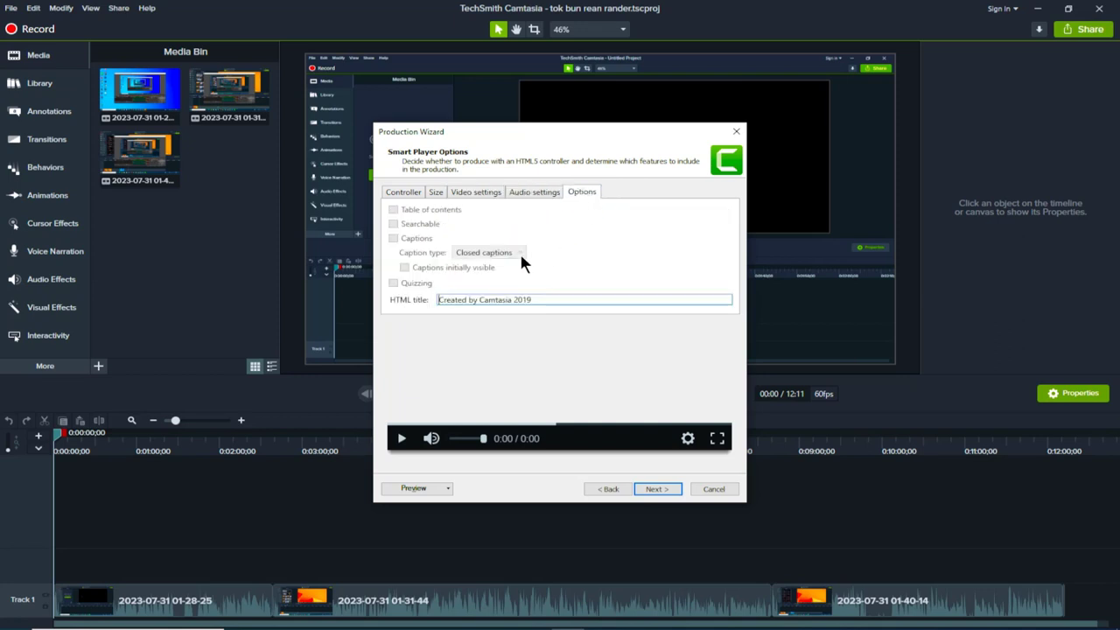
click(402, 194)
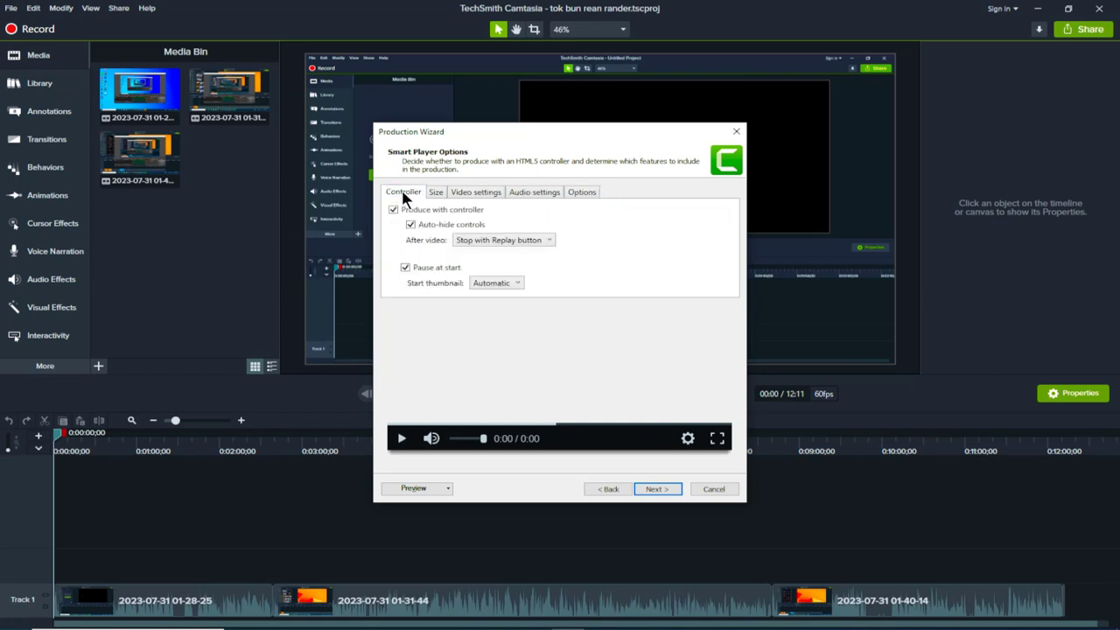
Keep the Automatic start thumbnail and the stop-with-replay-button end action, then return to Size
click(497, 283)
click(505, 294)
click(532, 242)
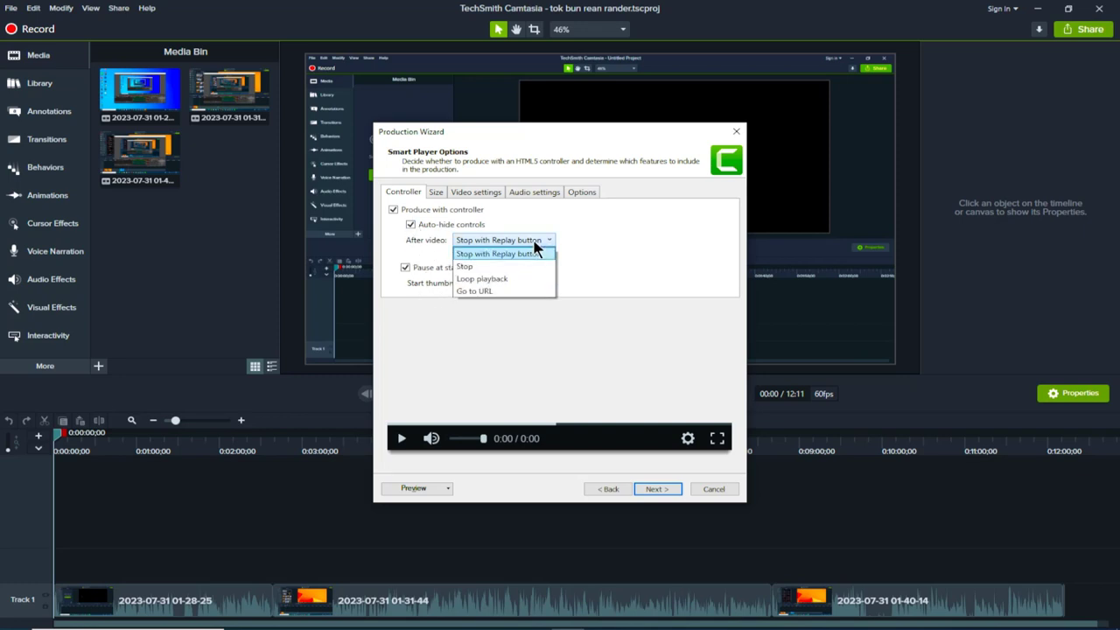
click(525, 253)
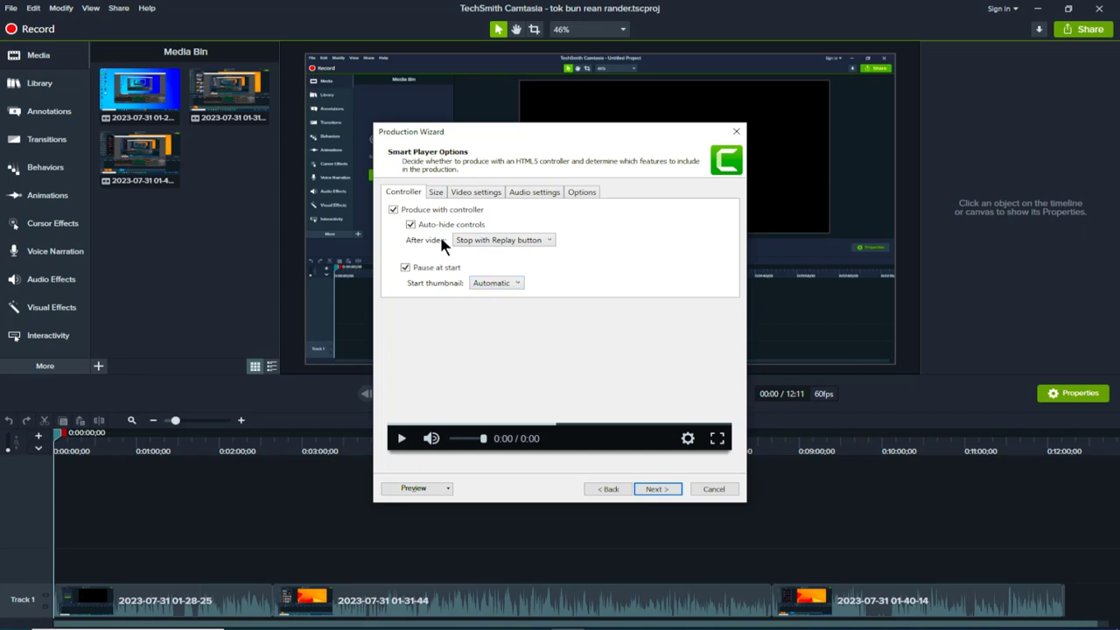
click(436, 190)
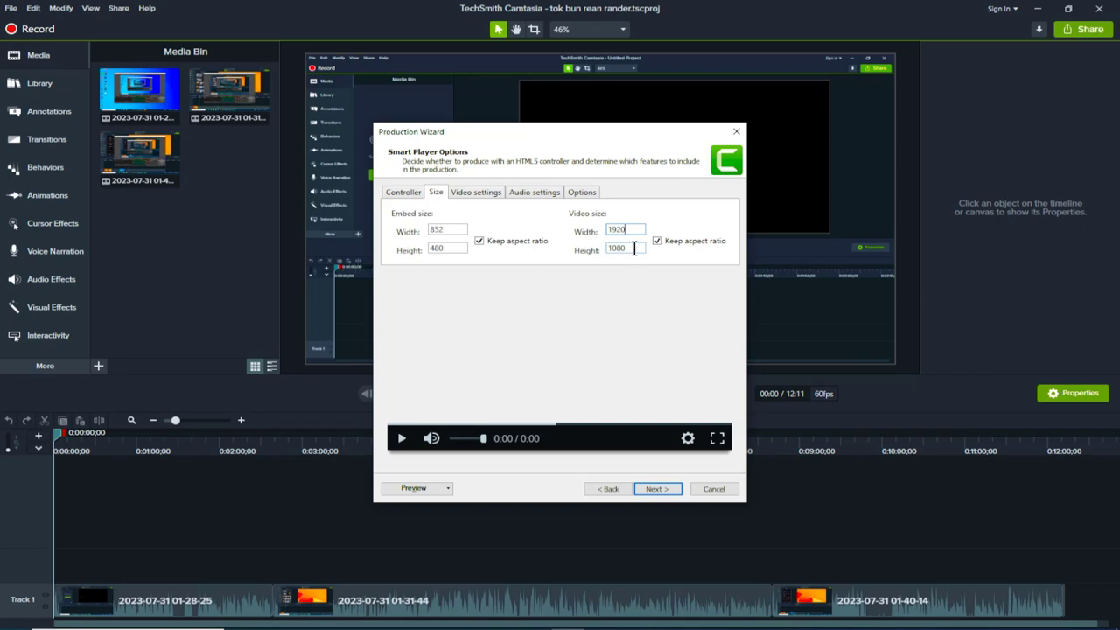
Leave the video size at 1920 × 1080 and review the video encoding settings (30 fps, Quality 60%)
click(640, 247)
drag(626, 229, 608, 231)
click(642, 249)
click(496, 195)
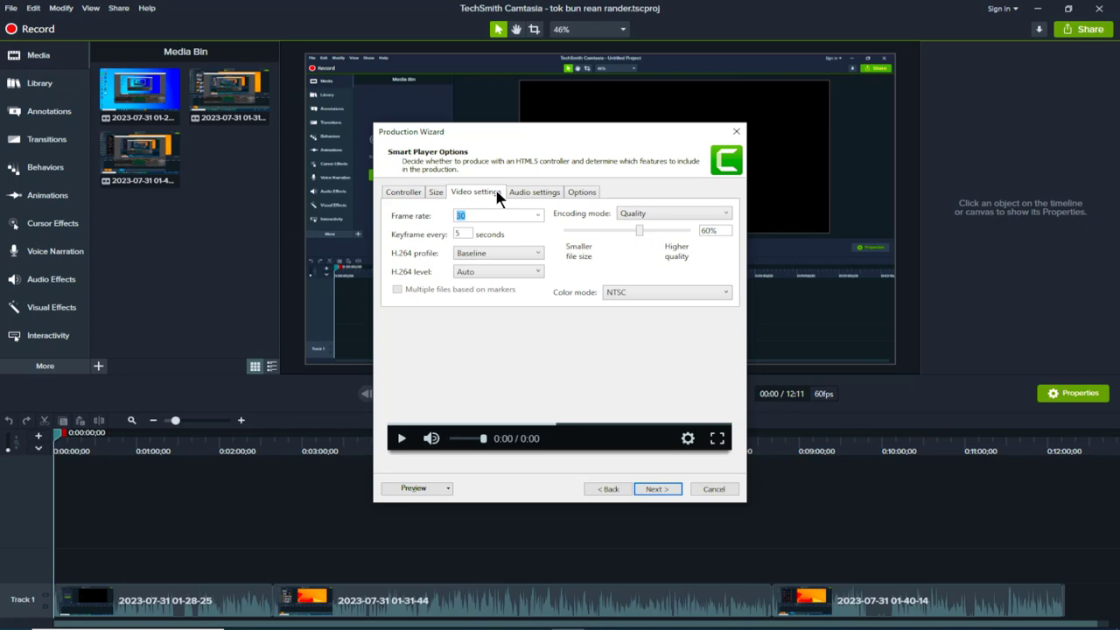
click(435, 191)
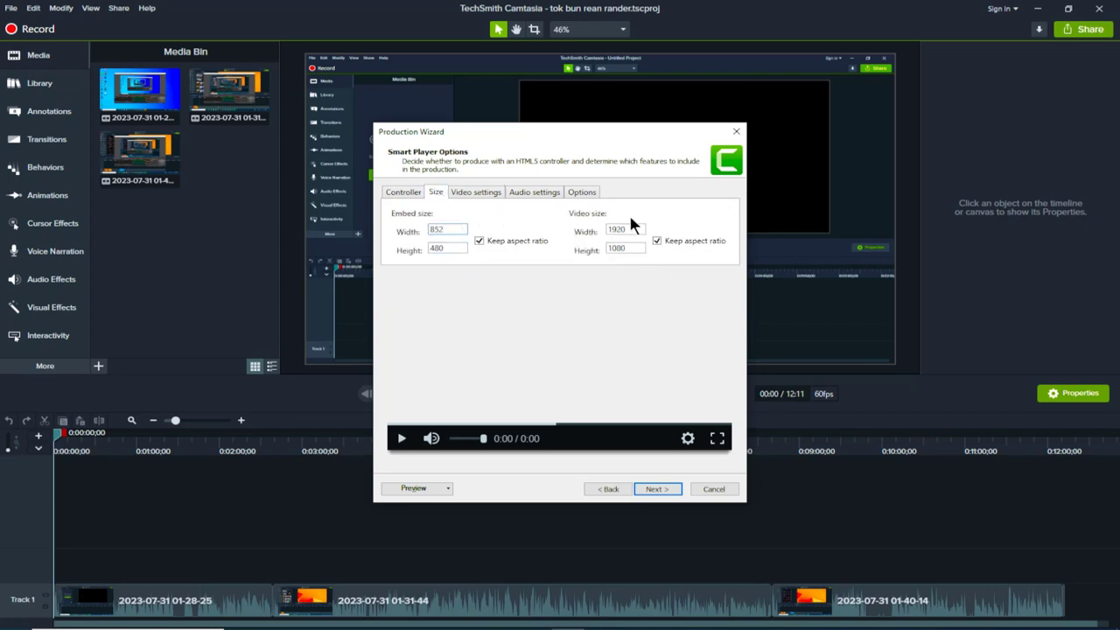
click(479, 196)
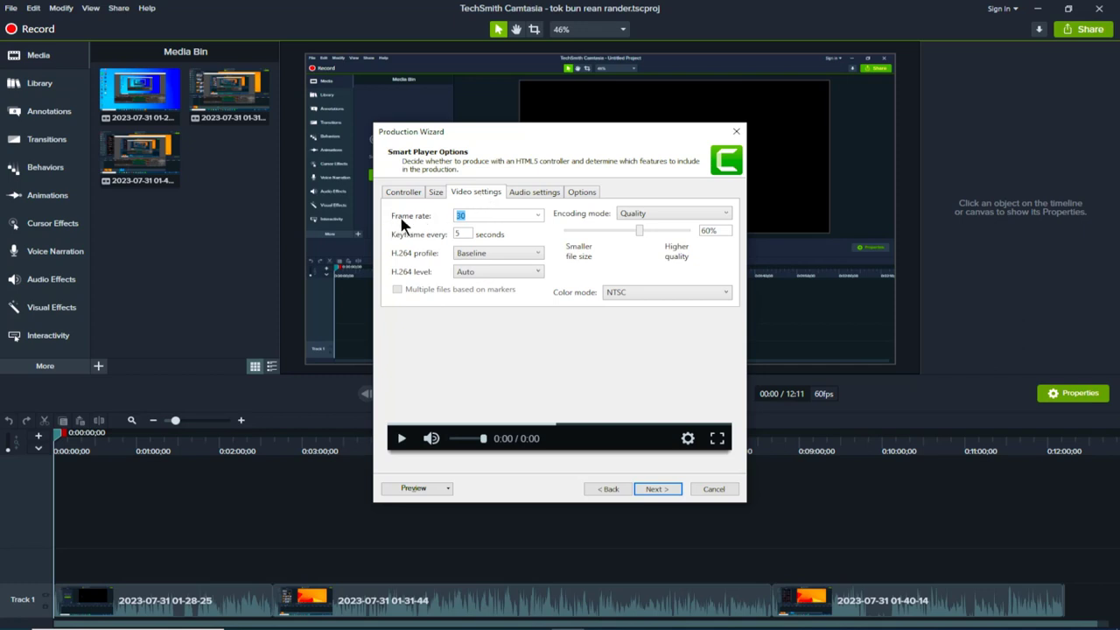
Show the available frame rates on the Video settings tab
click(537, 216)
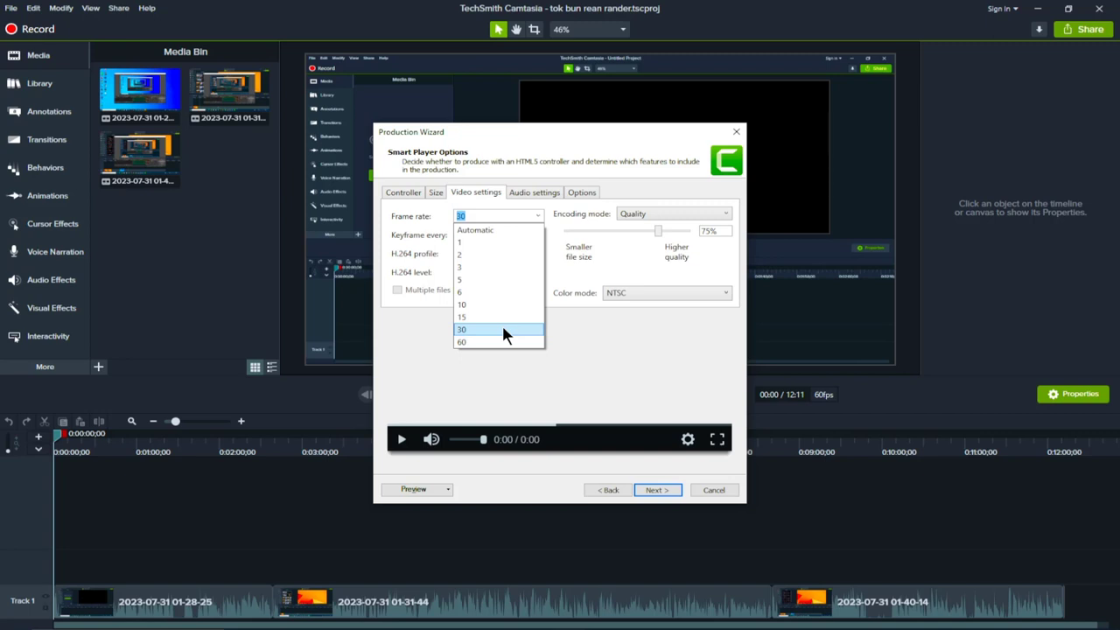
Keep 30 fps and Quality encoding mode, settling the quality slider at 75%
click(504, 334)
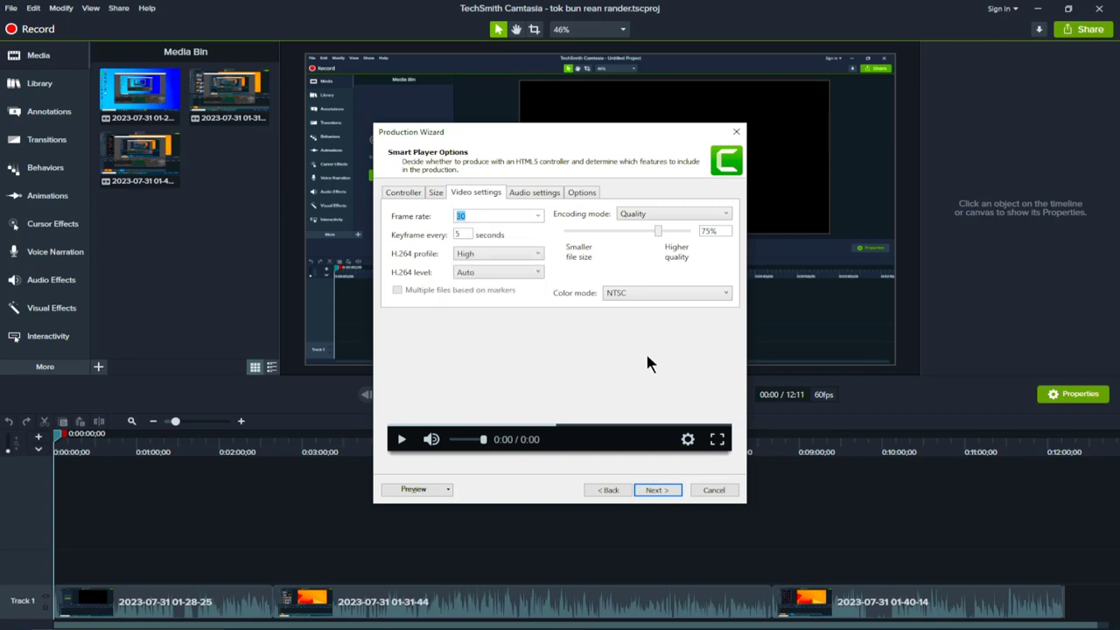
click(648, 214)
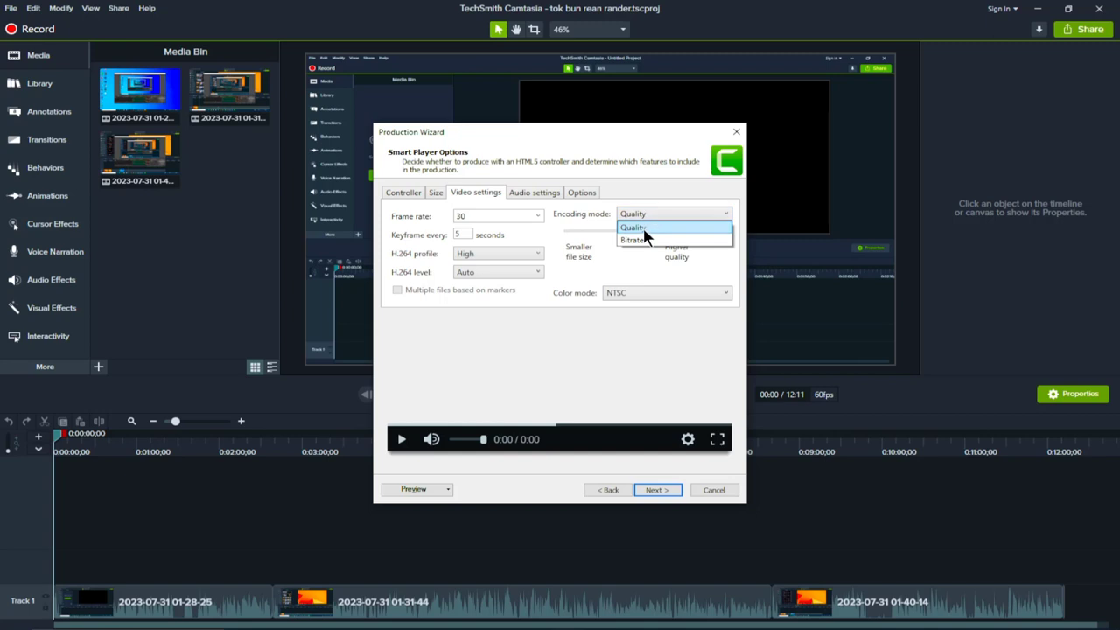
click(643, 228)
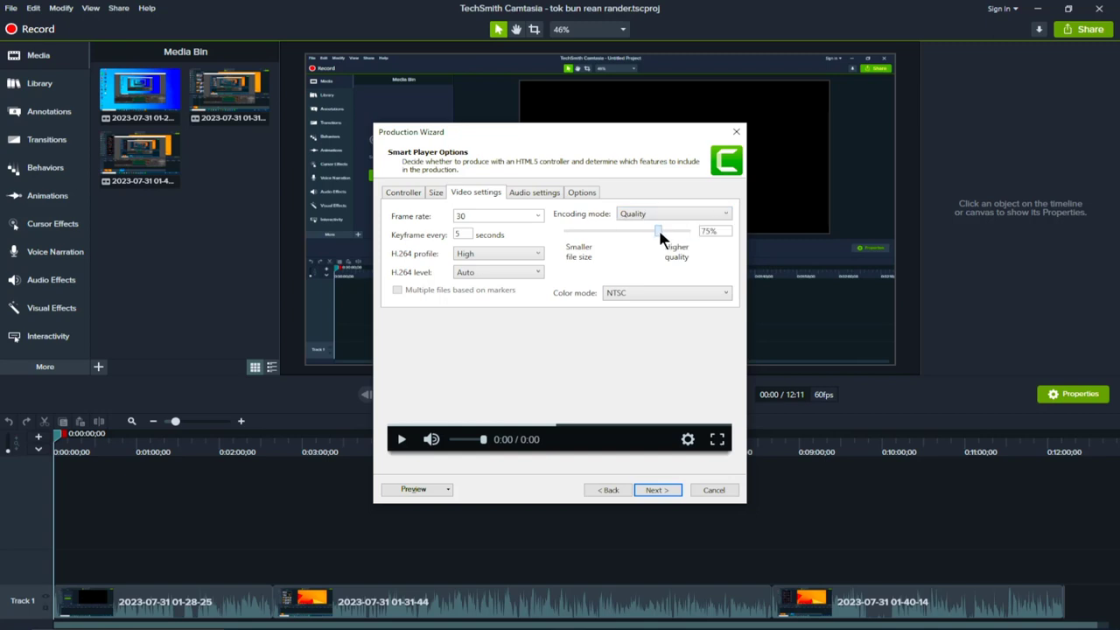
drag(659, 232, 642, 233)
drag(640, 232, 659, 233)
drag(658, 232, 692, 231)
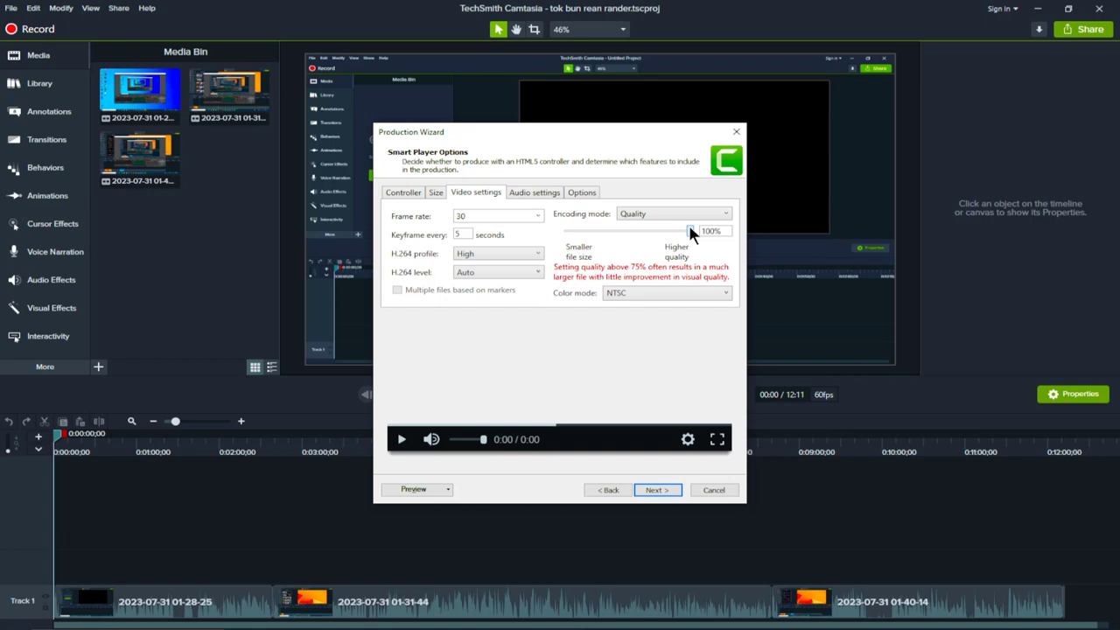
drag(689, 230, 656, 229)
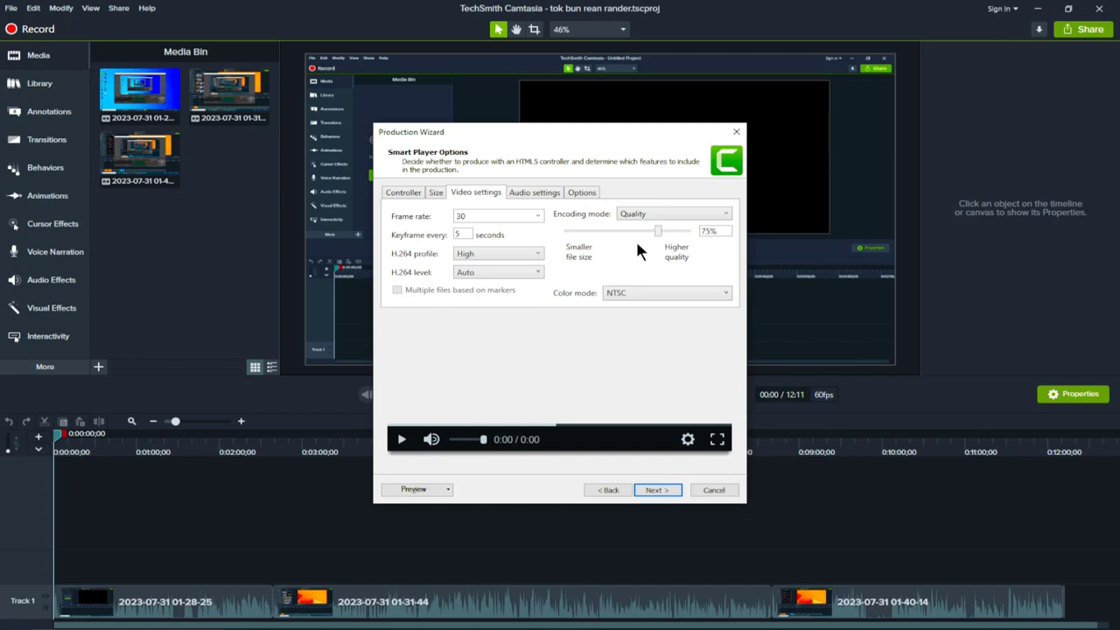
Change the H.264 profile from Baseline to High
click(492, 260)
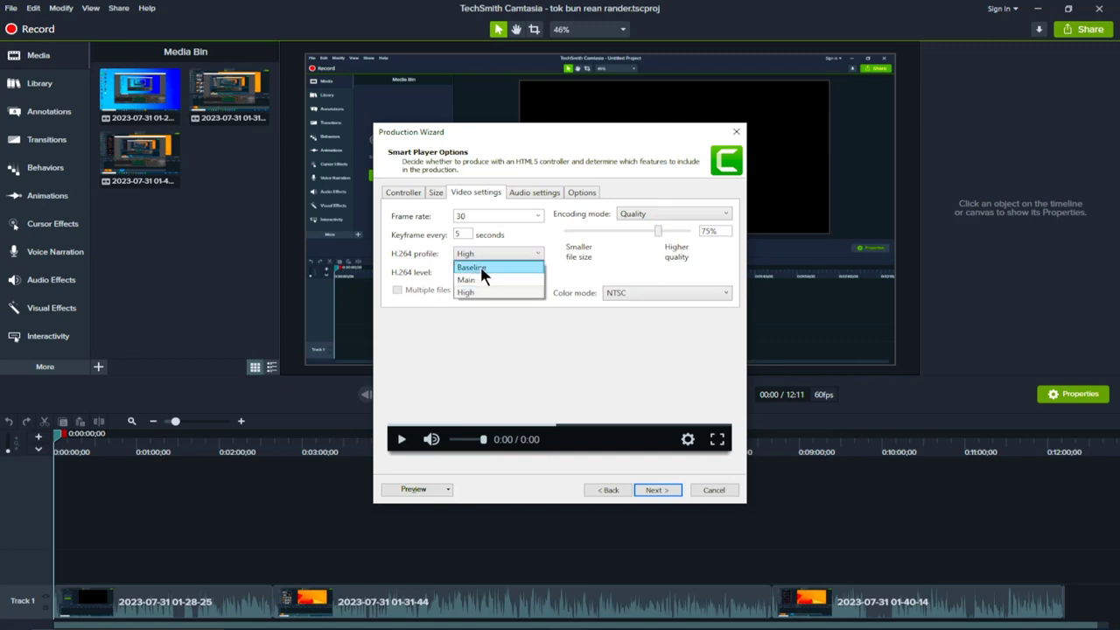
click(494, 269)
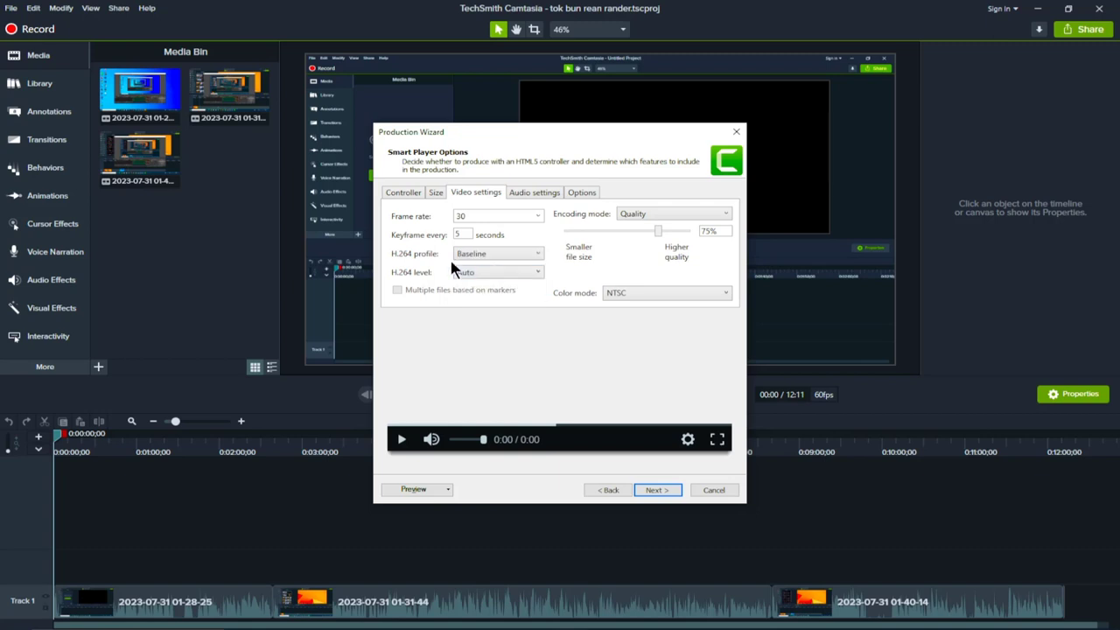
click(487, 259)
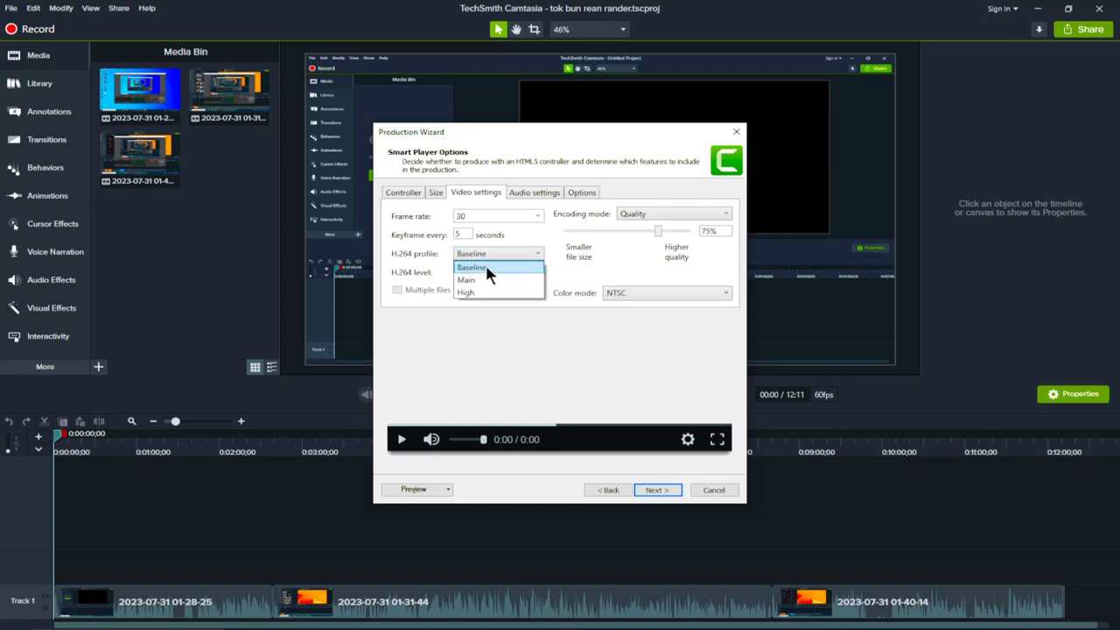
click(487, 270)
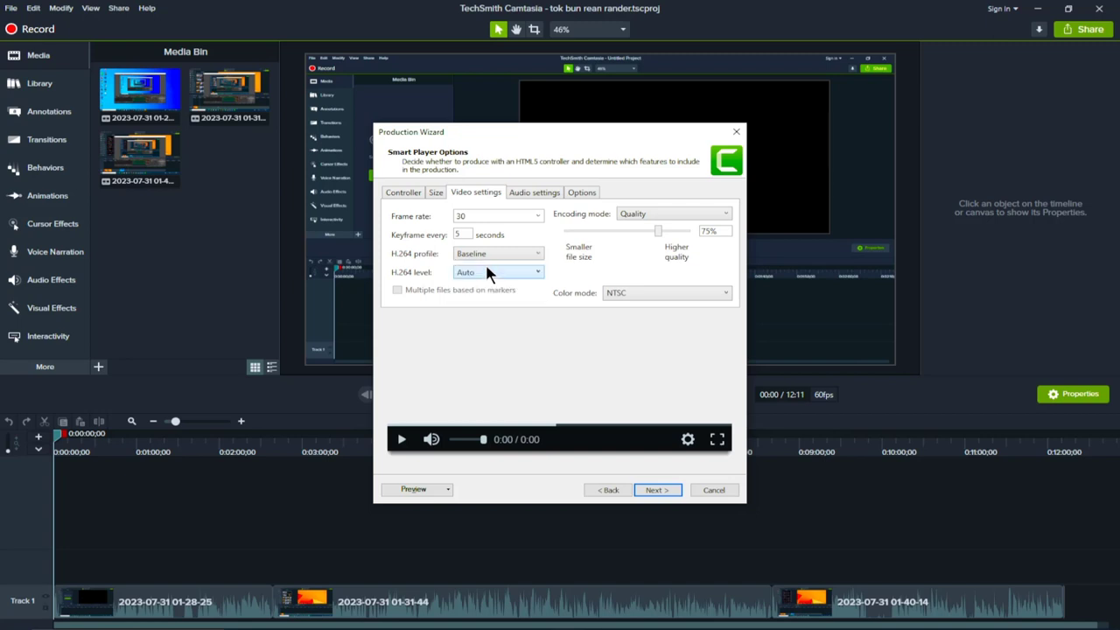
click(490, 253)
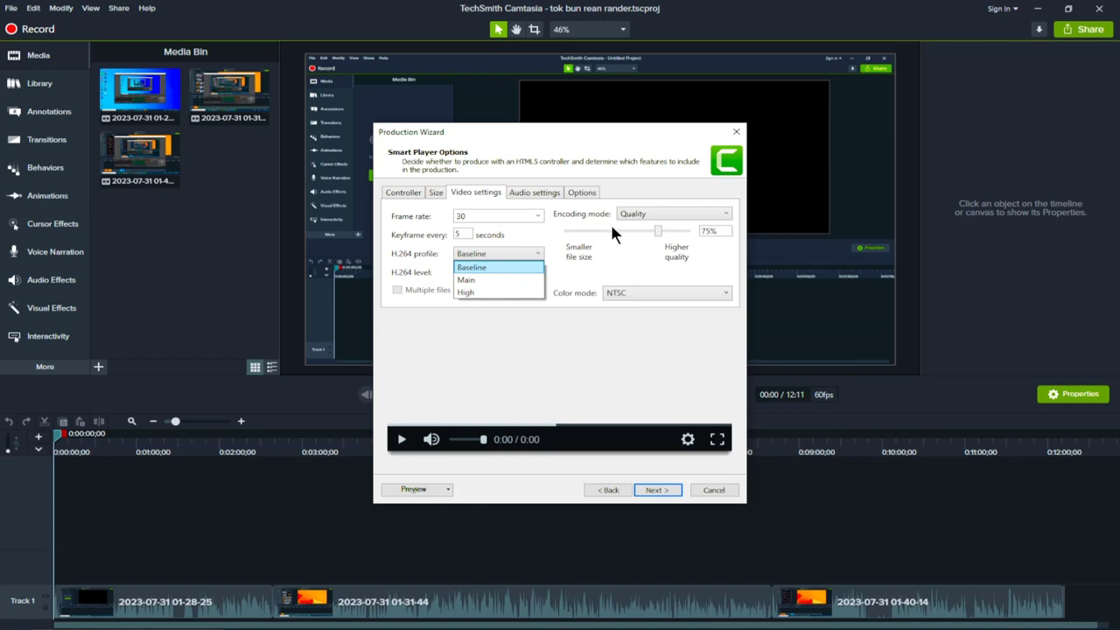
click(485, 294)
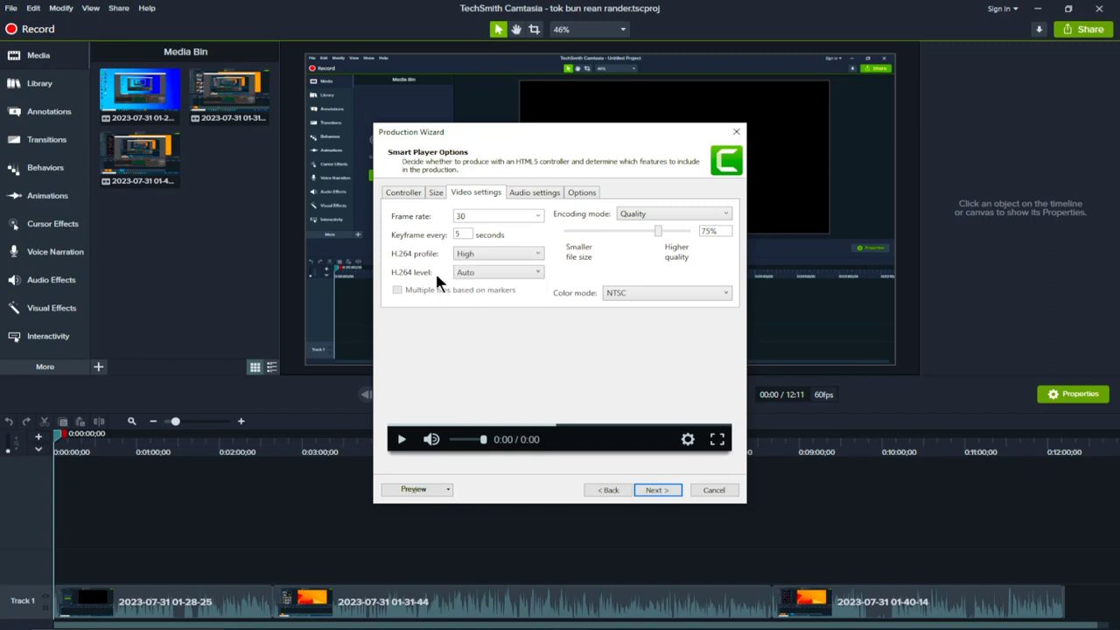
click(466, 276)
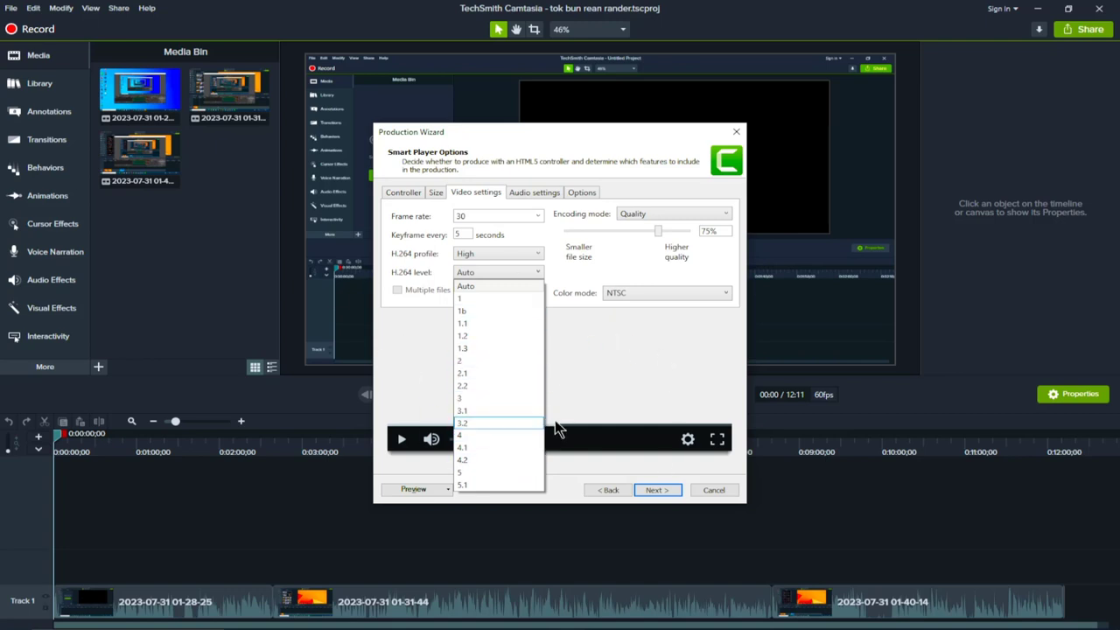
click(588, 376)
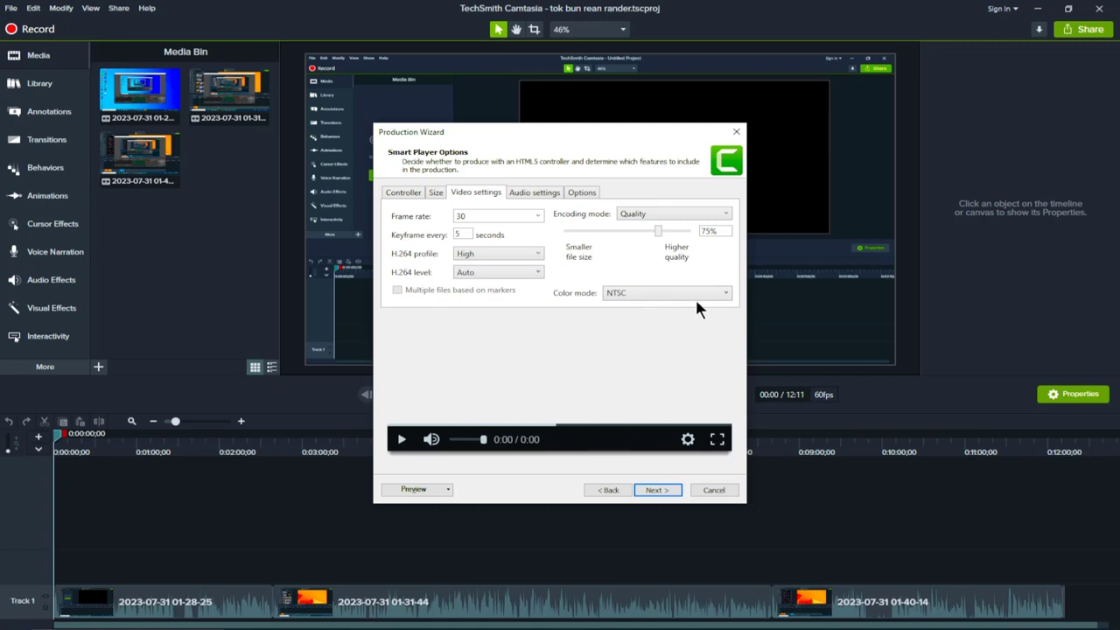
click(537, 216)
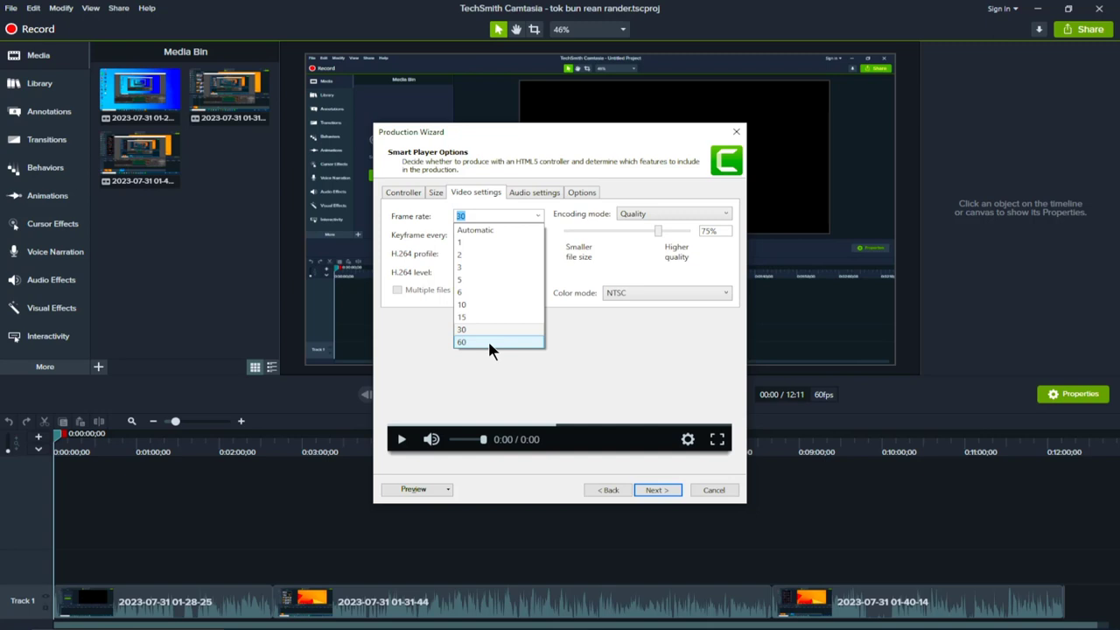
Keep 30 fps and drag the encoding quality down from 75% to about 65%
click(602, 351)
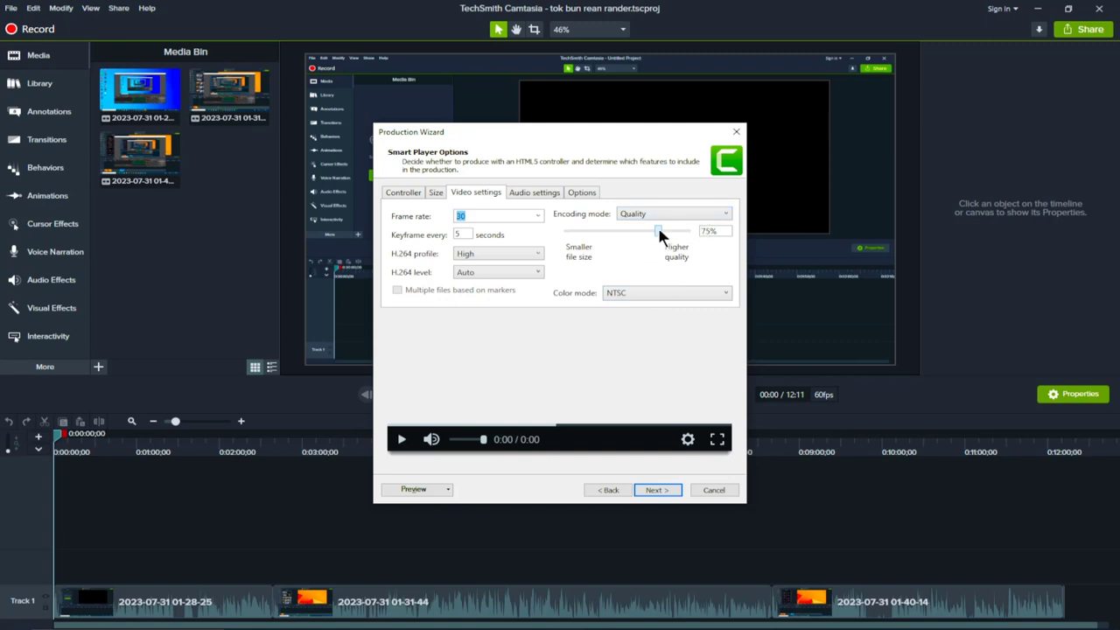
drag(659, 230, 648, 232)
Reselect High as the H.264 profile with quality at 60%
click(530, 253)
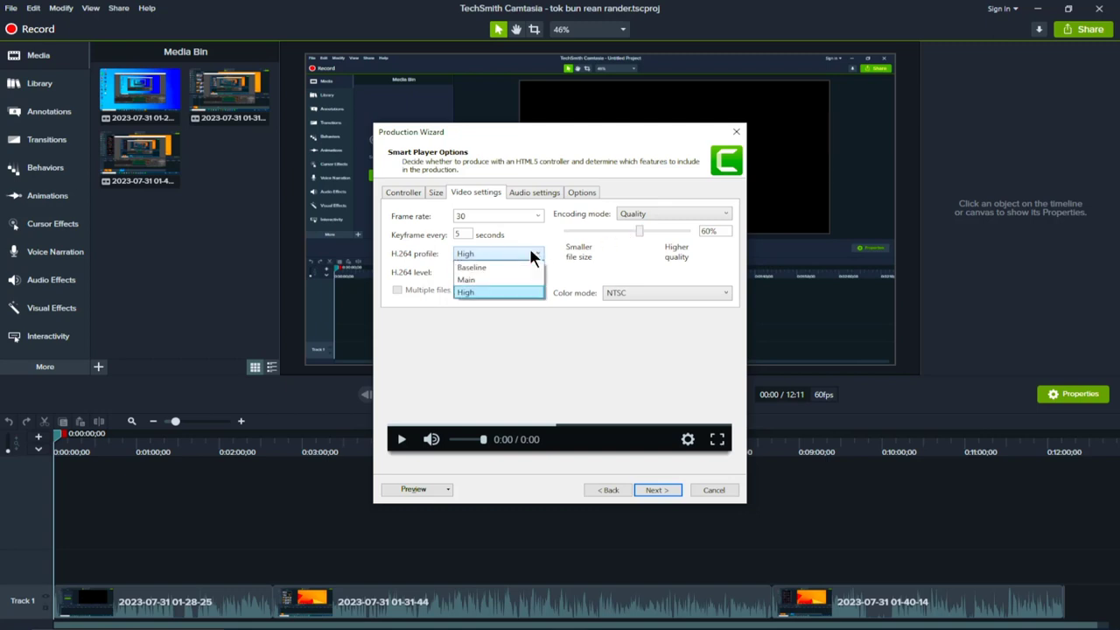
click(495, 293)
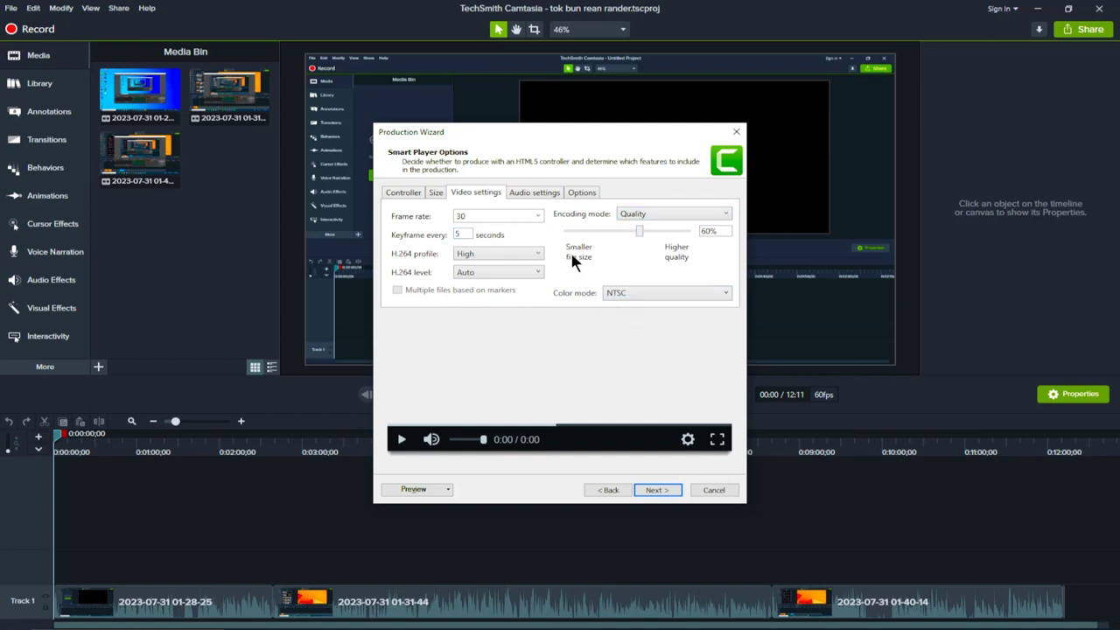
Keep the 128 kbps audio bit rate and view the Options tab with HTML title 'Created by Camtasia 2019'
click(535, 194)
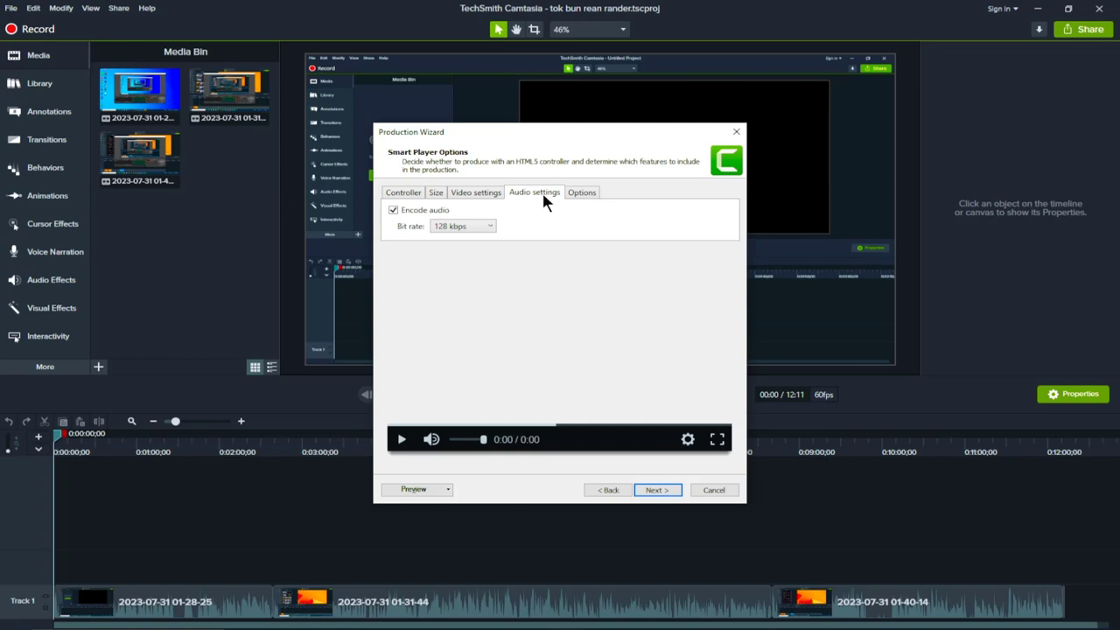
click(487, 227)
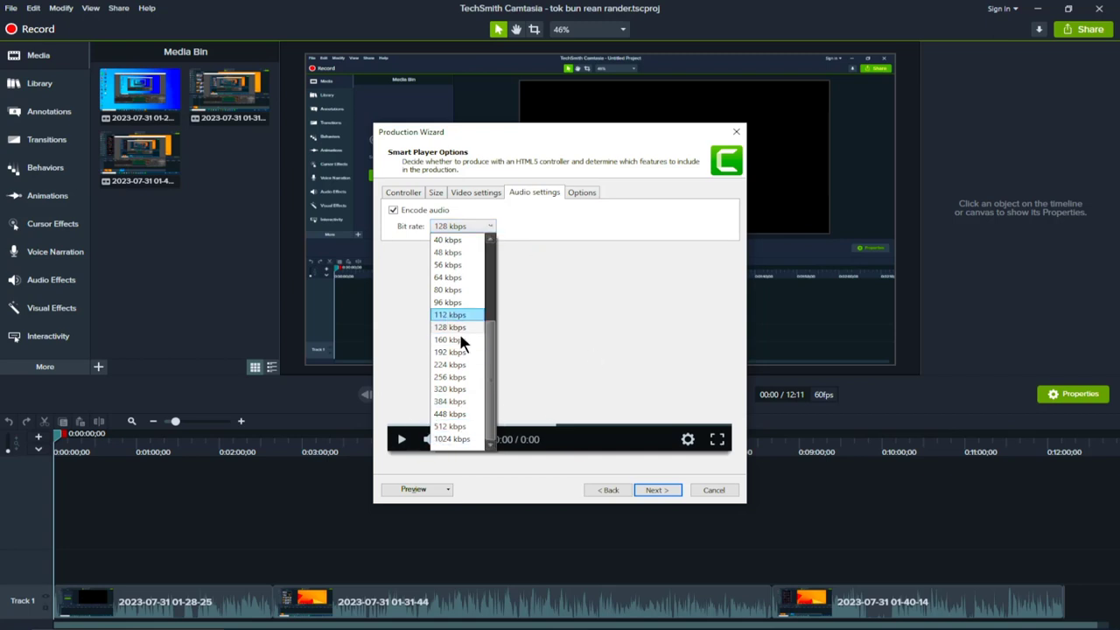
click(546, 306)
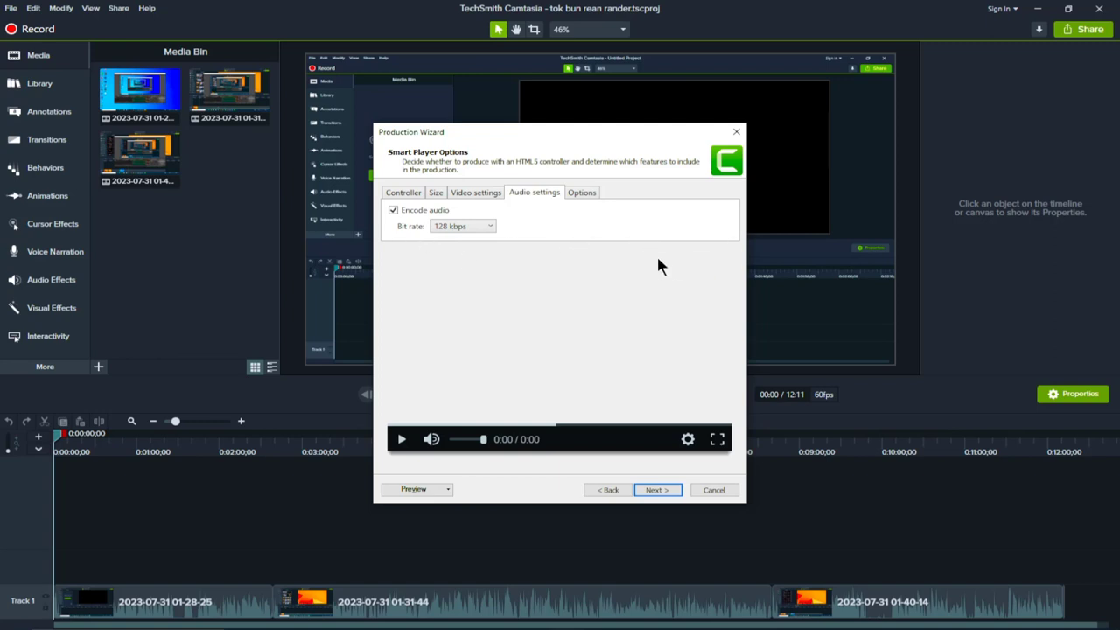
click(583, 194)
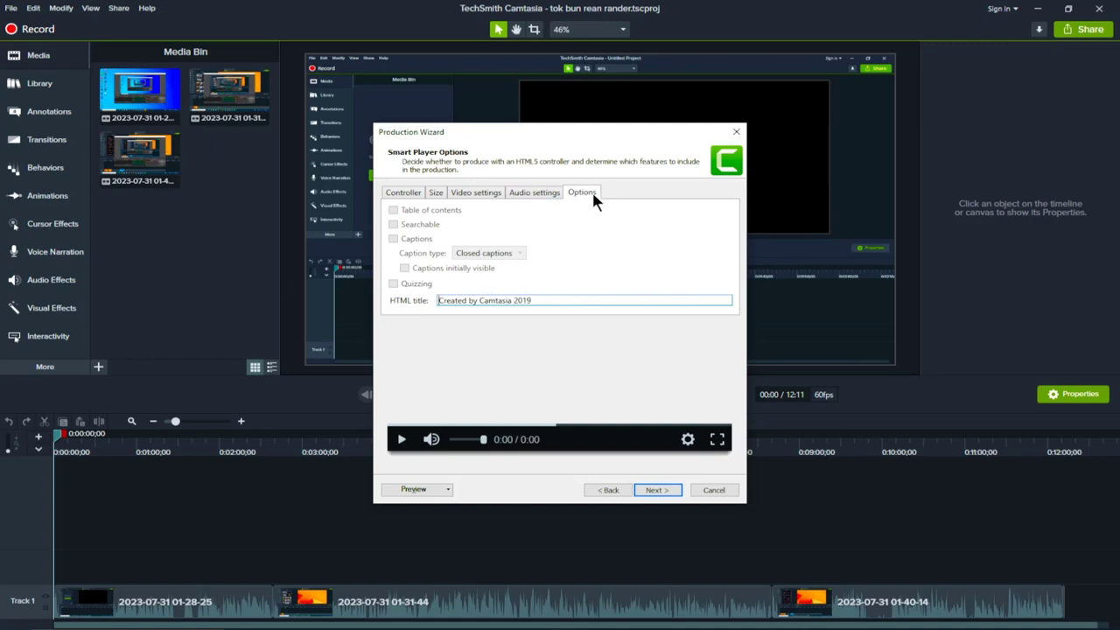
Recheck the Audio, Video, Size (852×480 embed, 1920×1080) and Controller tabs, ending on Audio
click(535, 196)
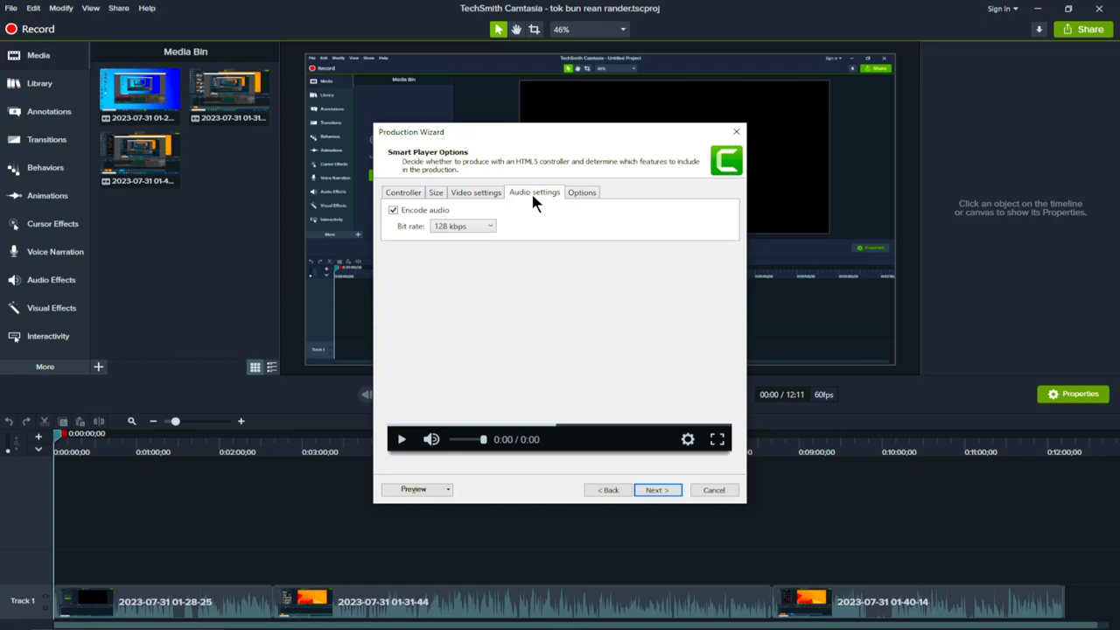
click(482, 193)
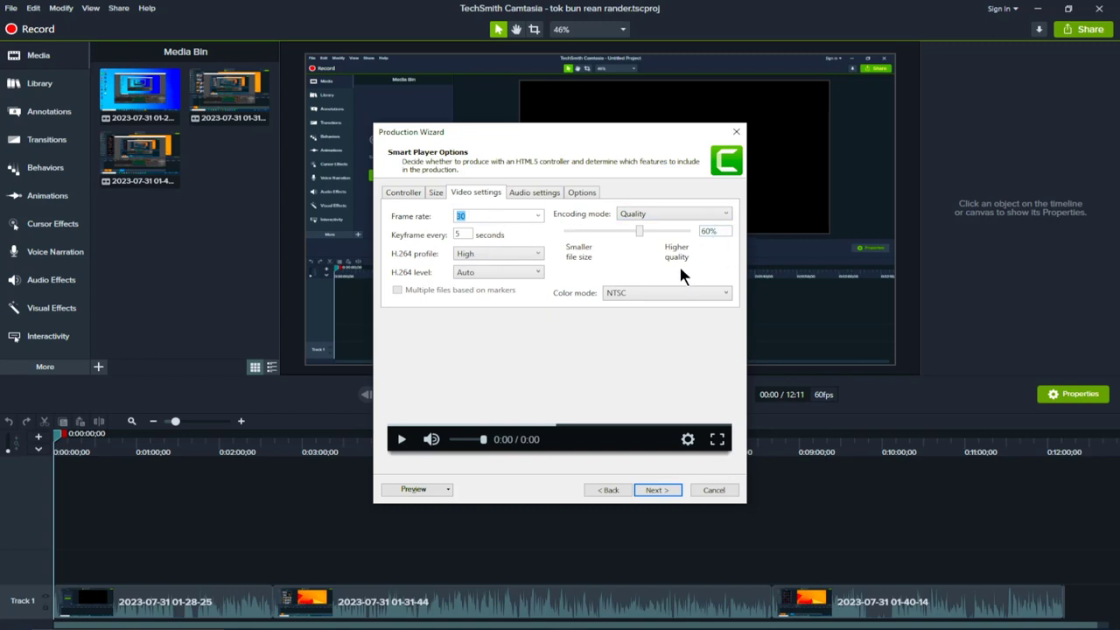
click(436, 194)
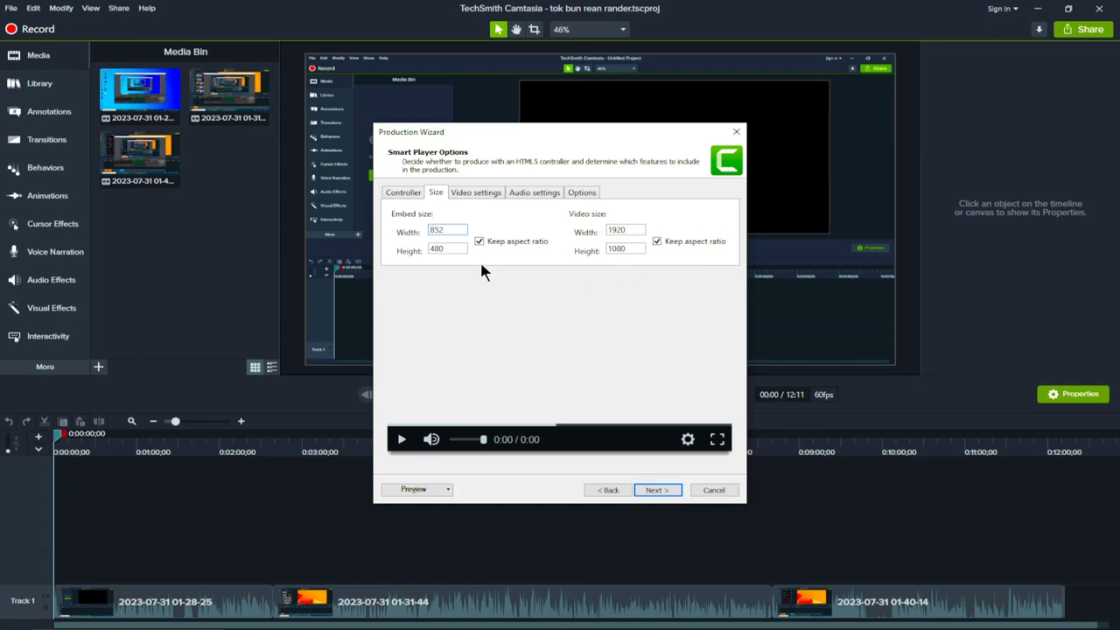
key(Home)
drag(598, 133, 956, 215)
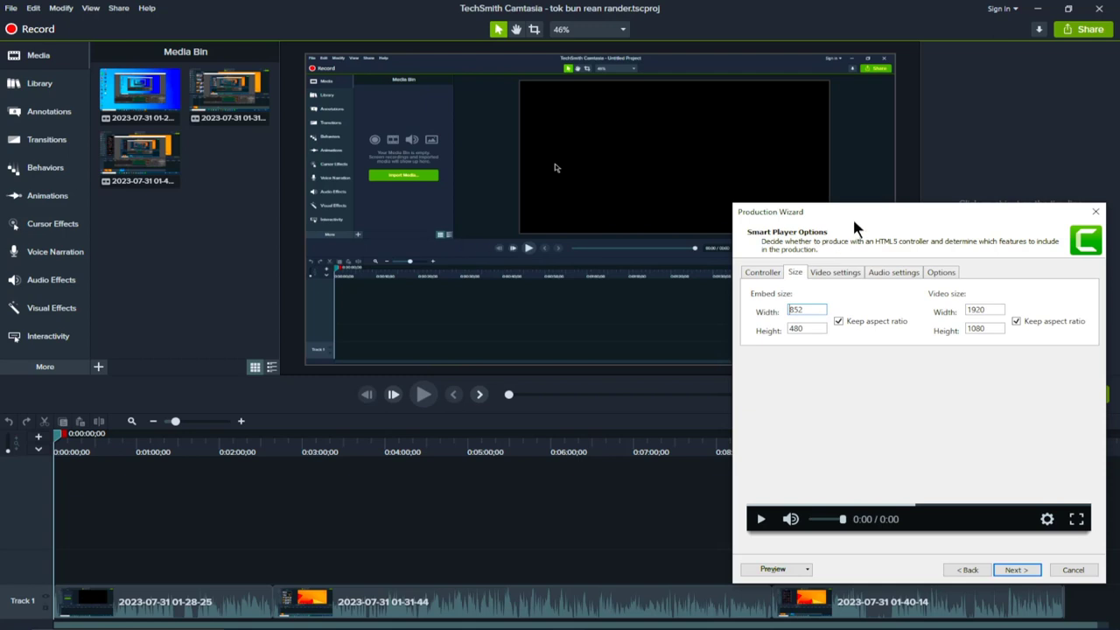
mouse_move(854, 228)
mouse_down()
mouse_move(481, 221)
mouse_move(487, 212)
mouse_up()
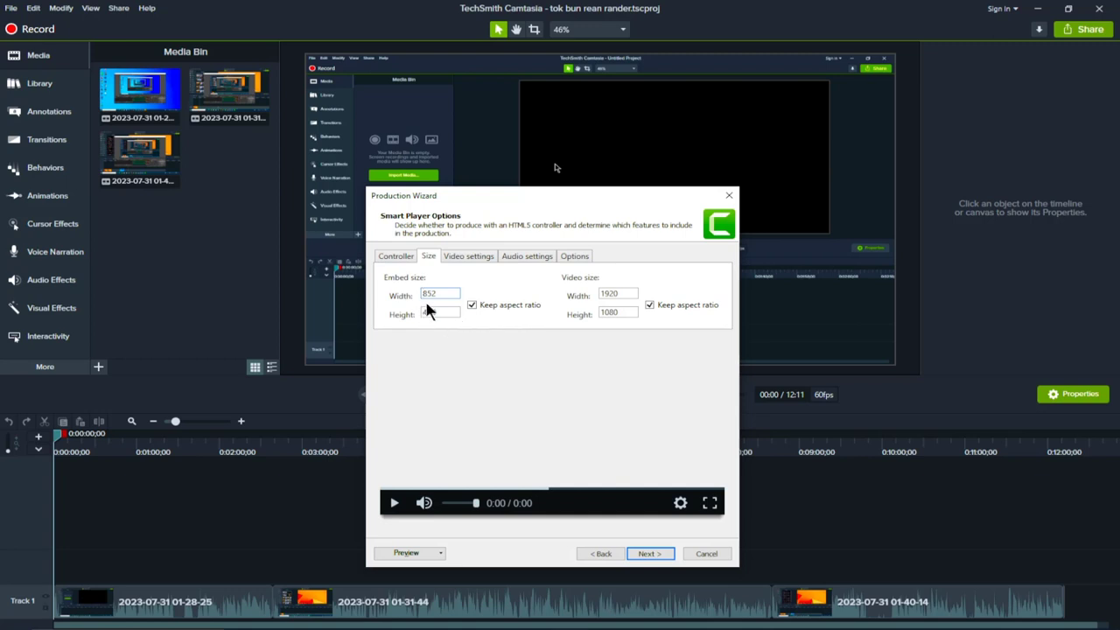
click(412, 256)
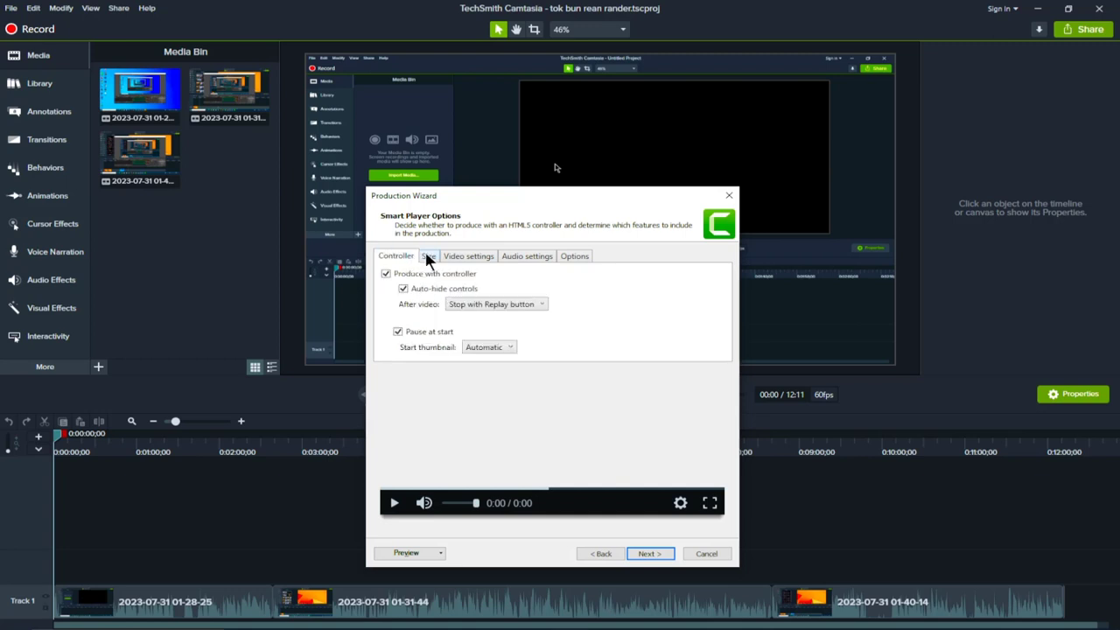
click(512, 258)
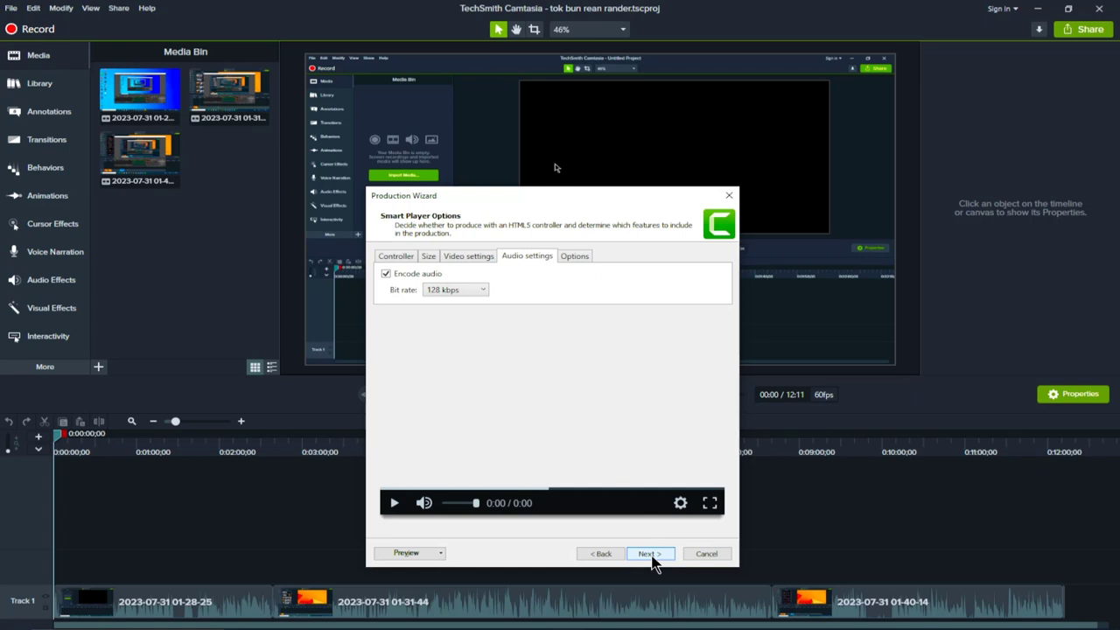
Advance to Video Options, reviewing the Author and Video Information tabs without changing them
click(652, 558)
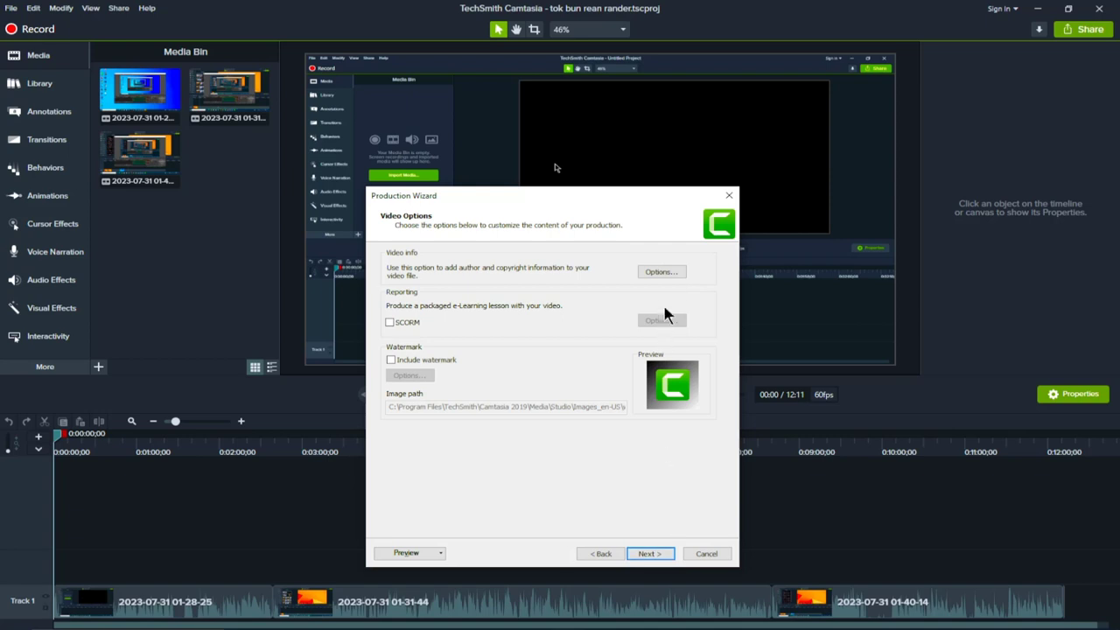
click(664, 273)
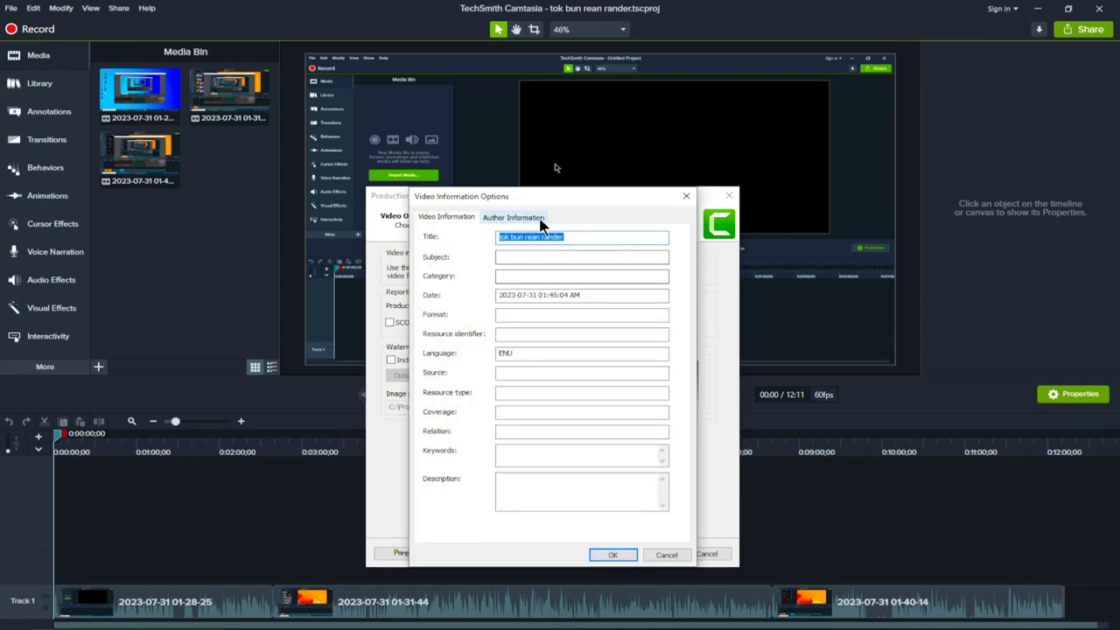
click(536, 218)
click(471, 218)
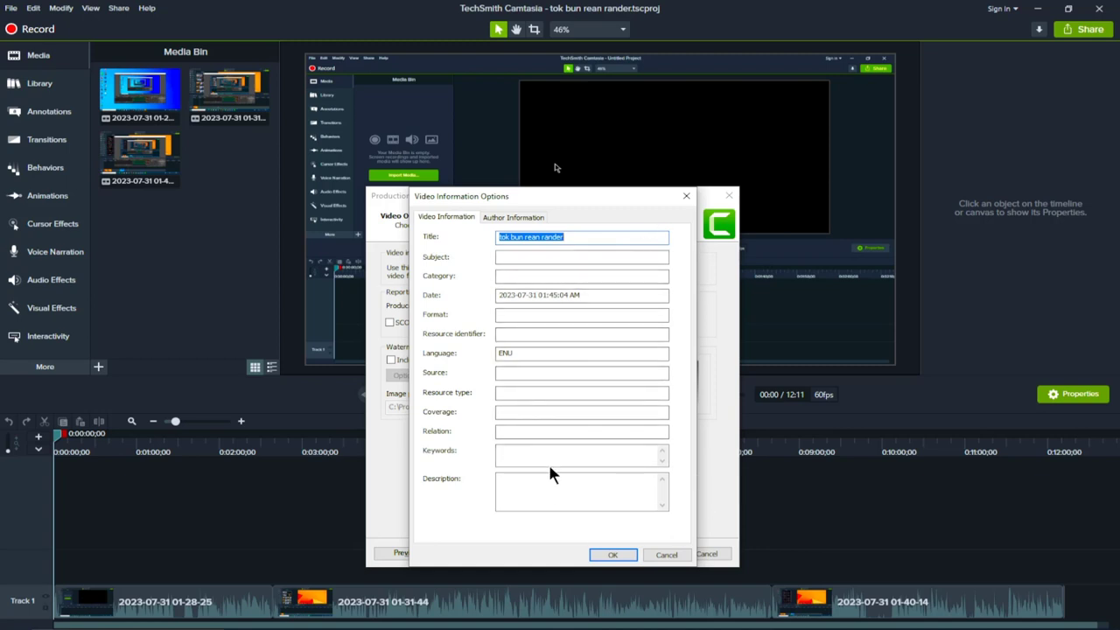
click(686, 196)
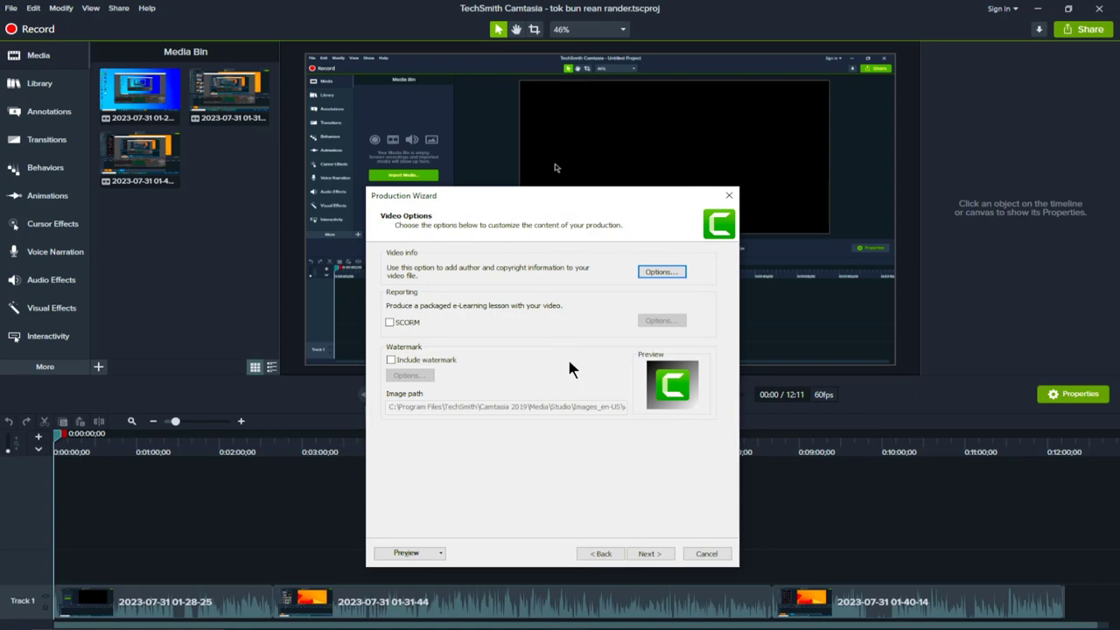
Continue to Produce Video and bring up Save As to pick the output folder
click(658, 554)
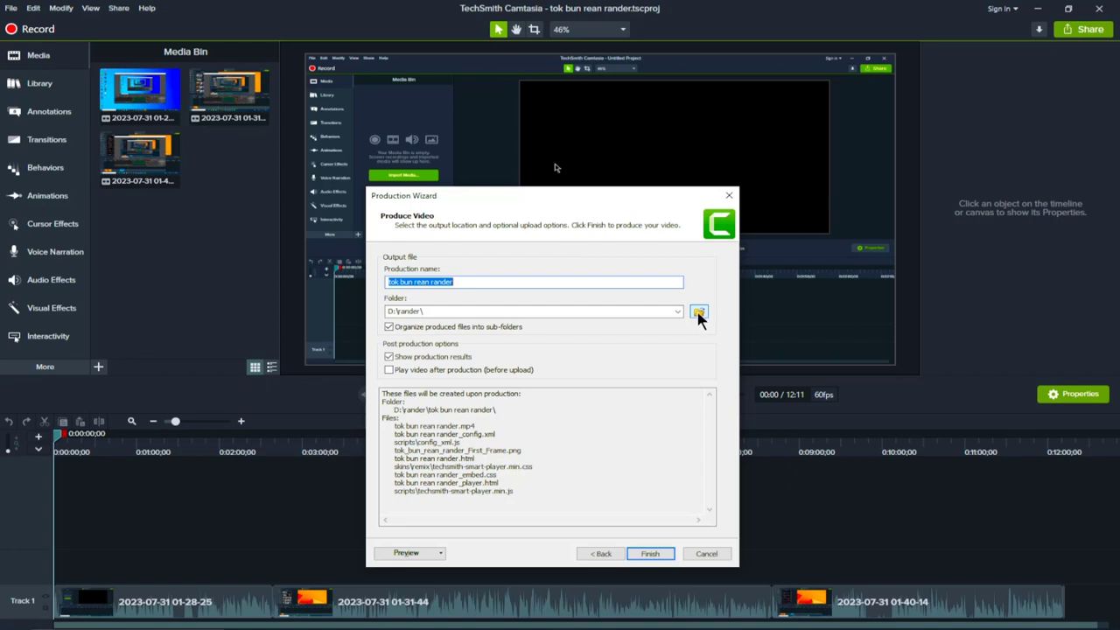
click(698, 313)
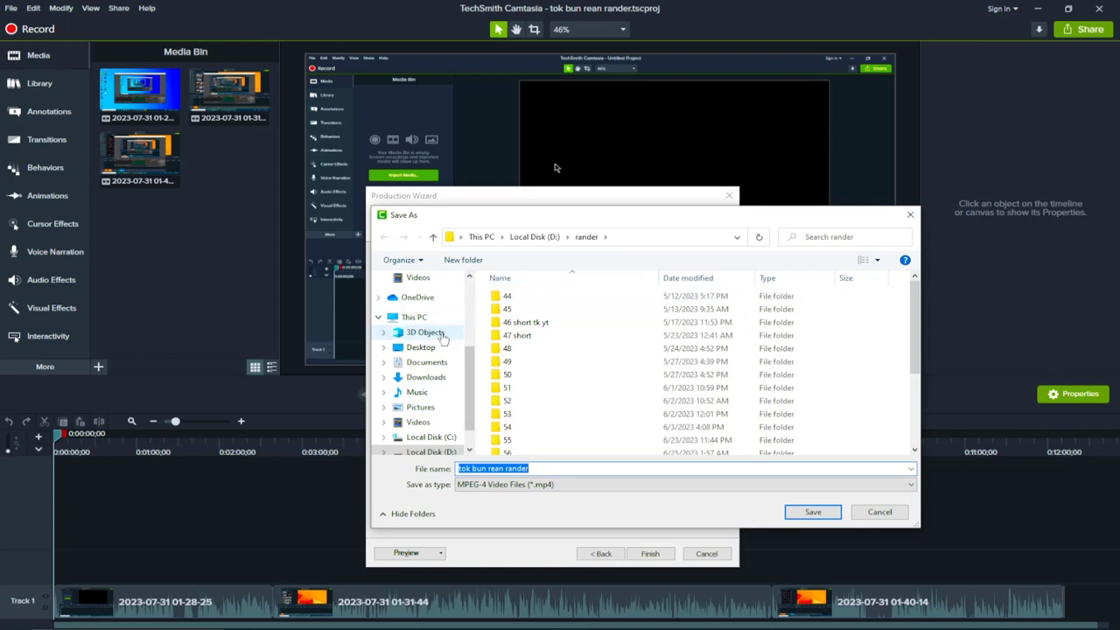
Save 'tok bun rean rander.mp4' to the Desktop instead of D:\rander
drag(466, 333, 494, 353)
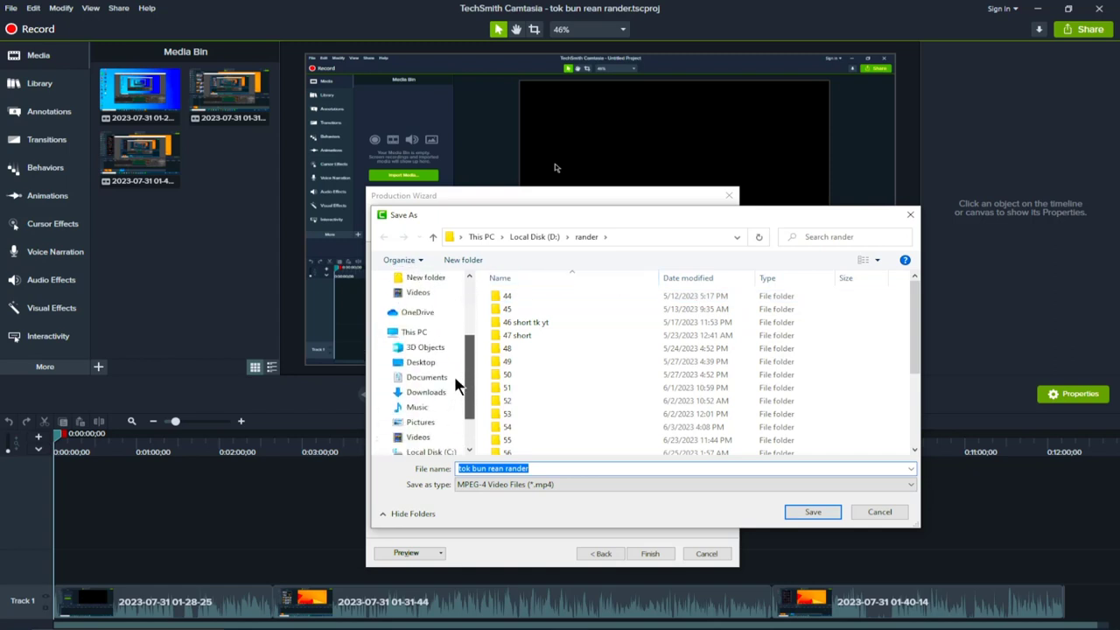
click(543, 238)
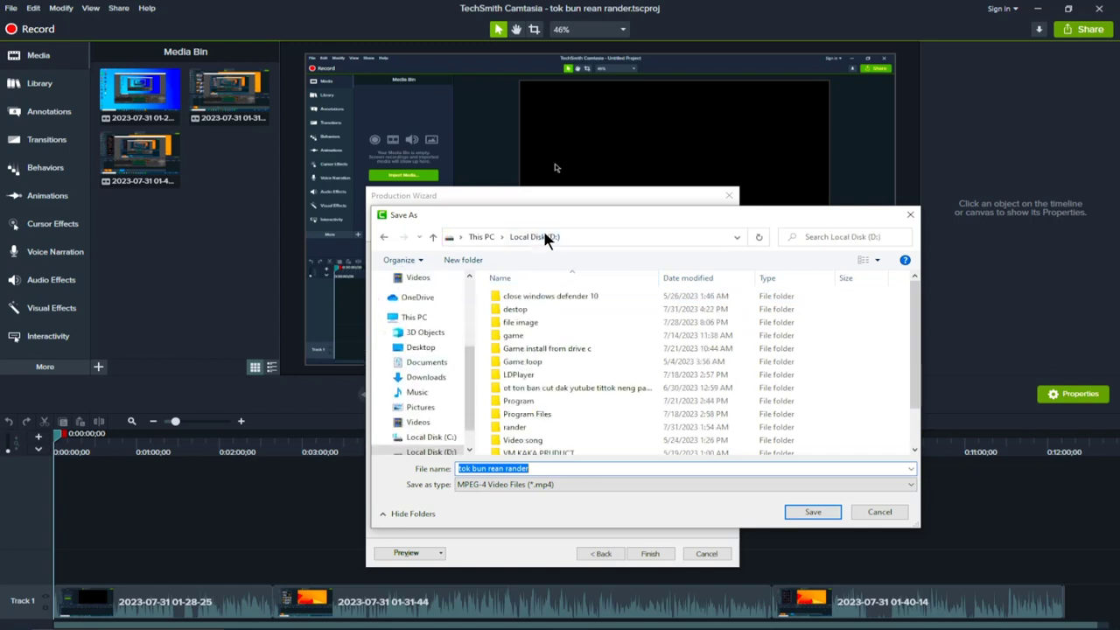
scroll(470, 299, up, 3)
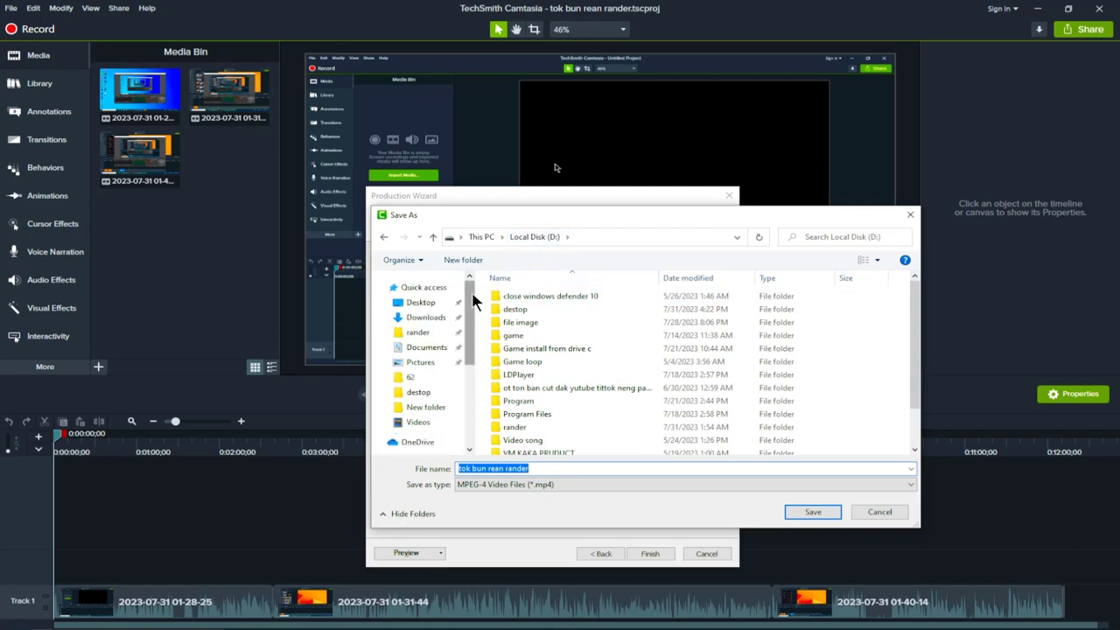
click(433, 304)
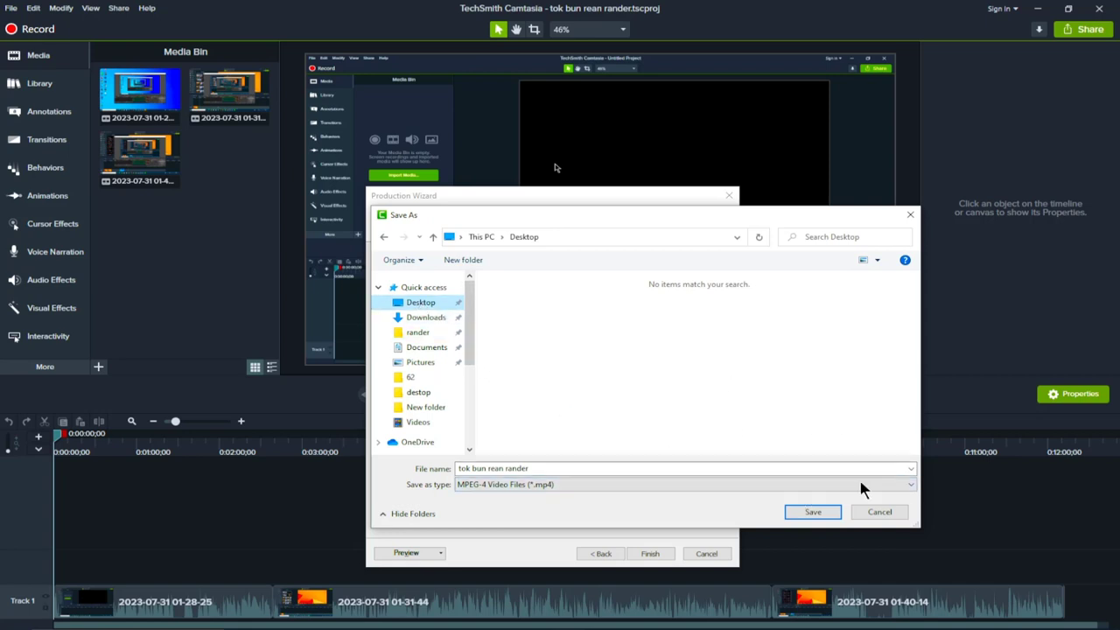
click(813, 513)
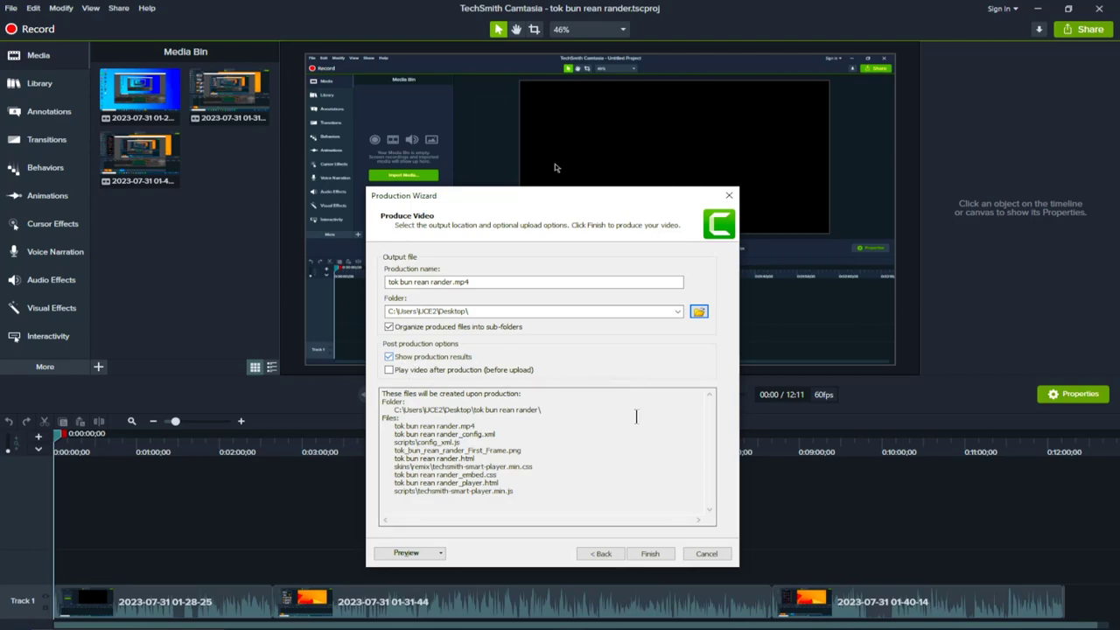
Start rendering, cancel it near 2.8%, and close the Production Wizard
click(667, 564)
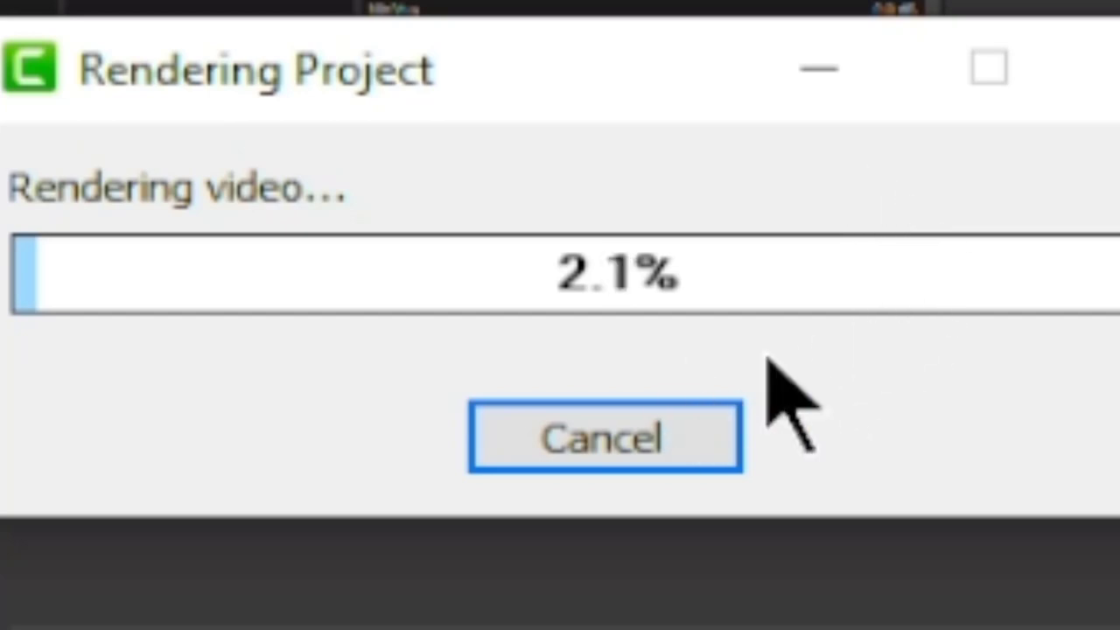
click(650, 439)
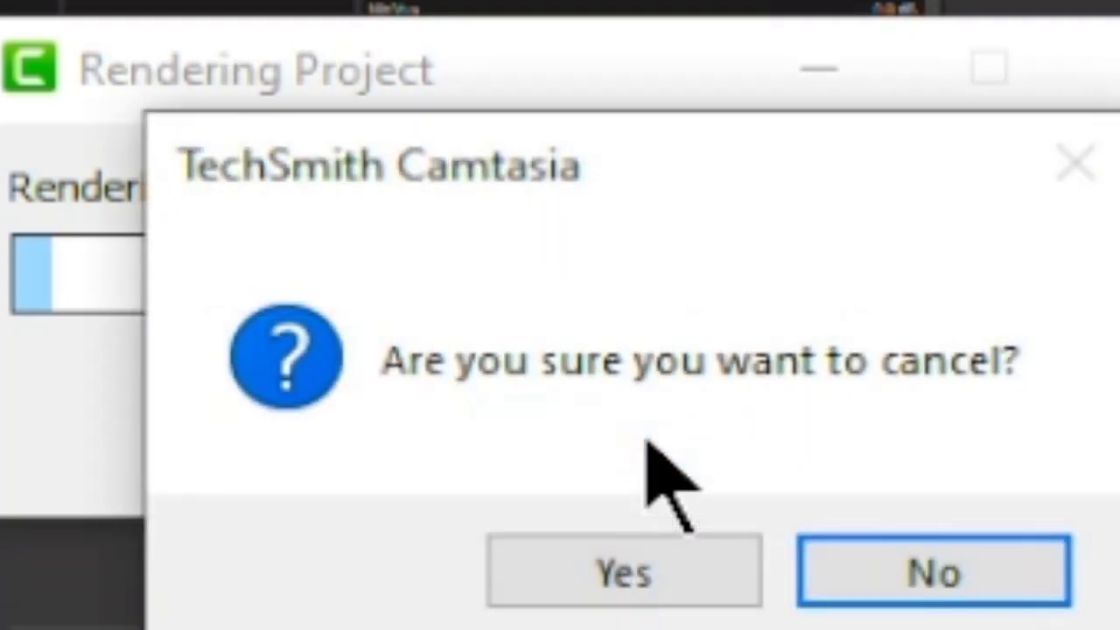
click(657, 561)
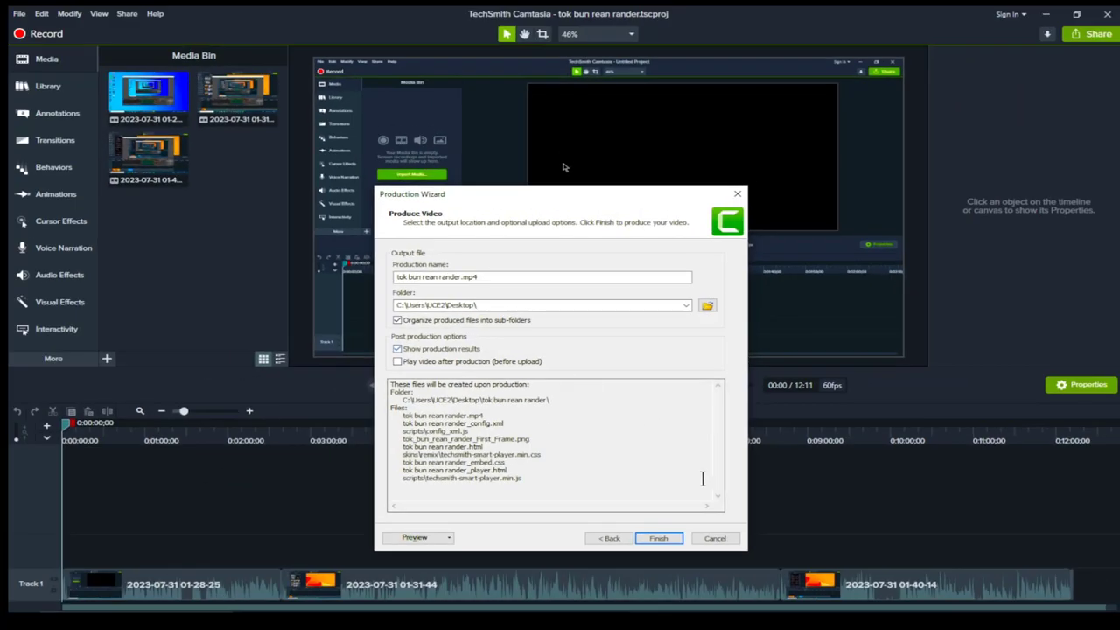
click(715, 538)
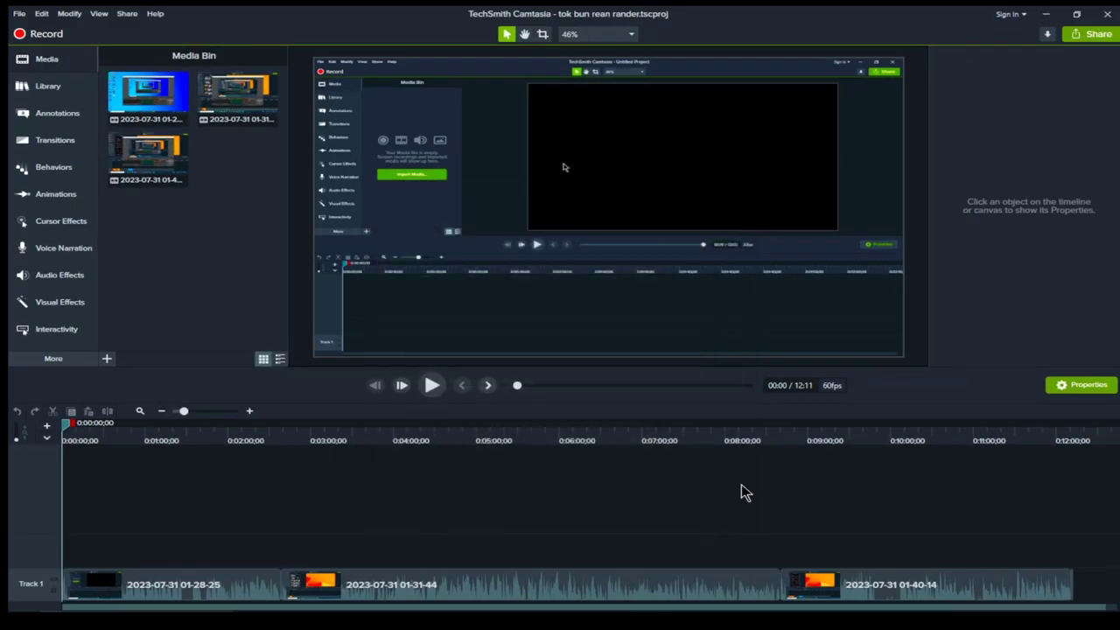
Reopen the Production Wizard via Share > Local File and expand its preset list
click(1096, 36)
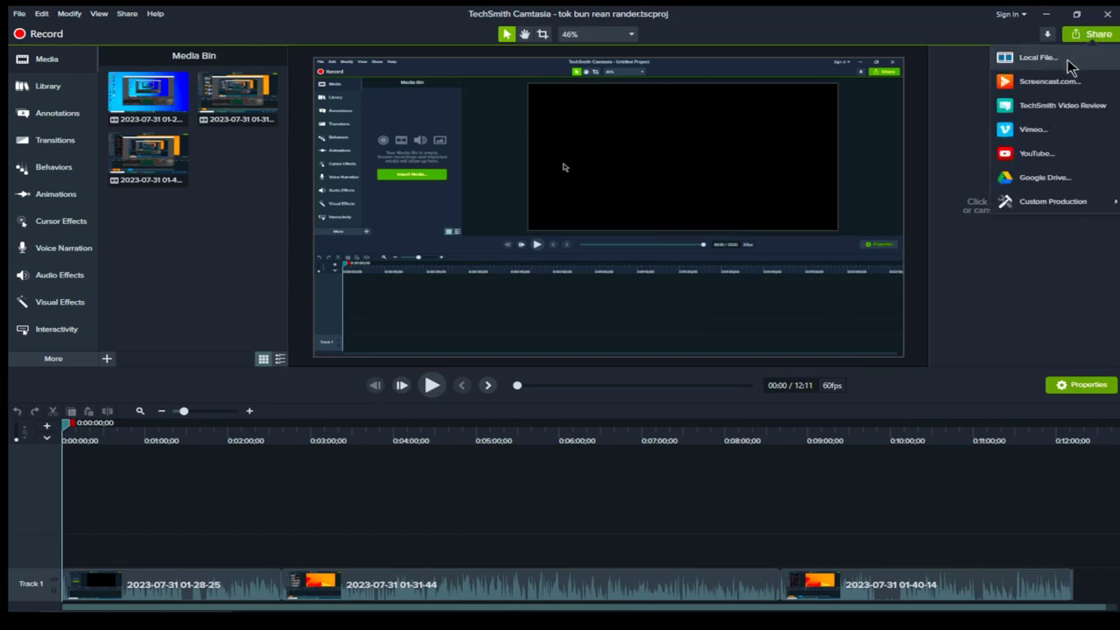
click(1068, 63)
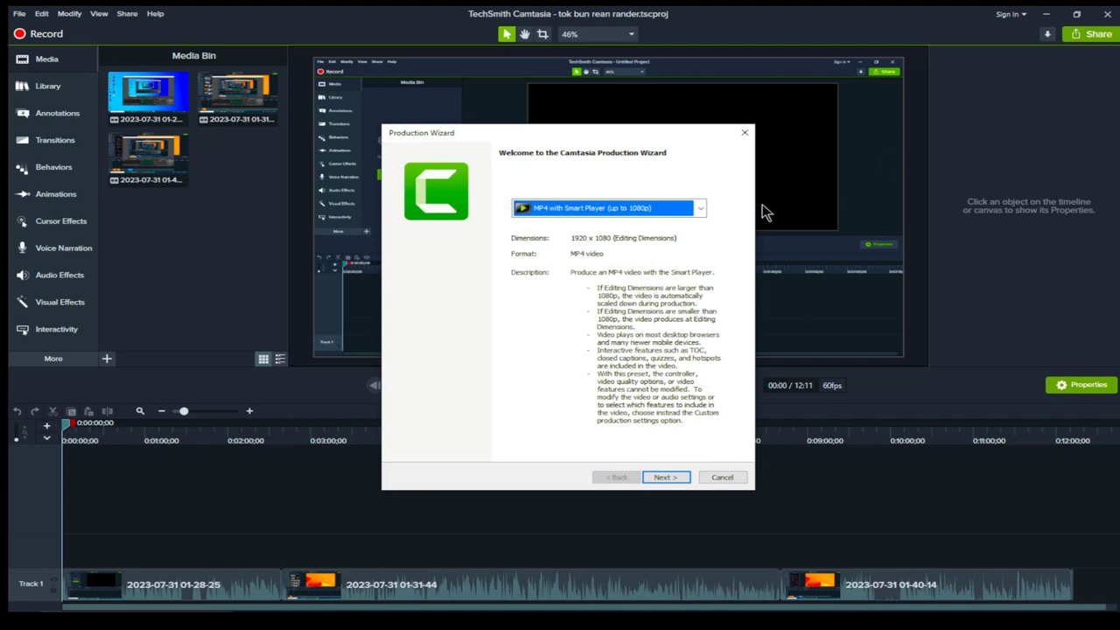
click(701, 208)
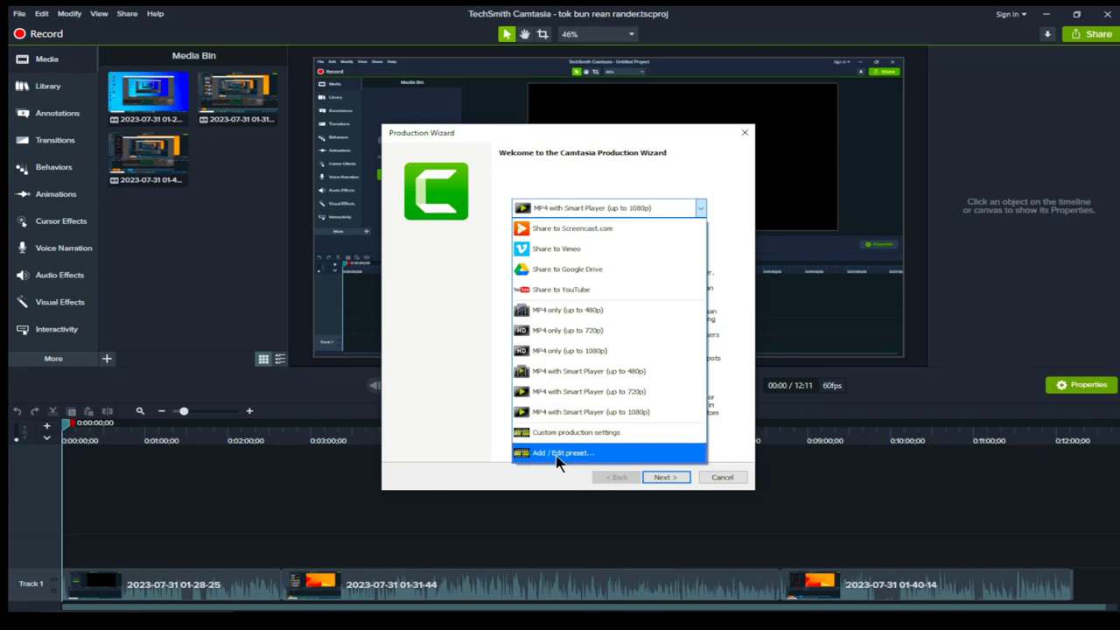
Open Manage Production Presets through Add / Edit preset and start a New preset
click(549, 452)
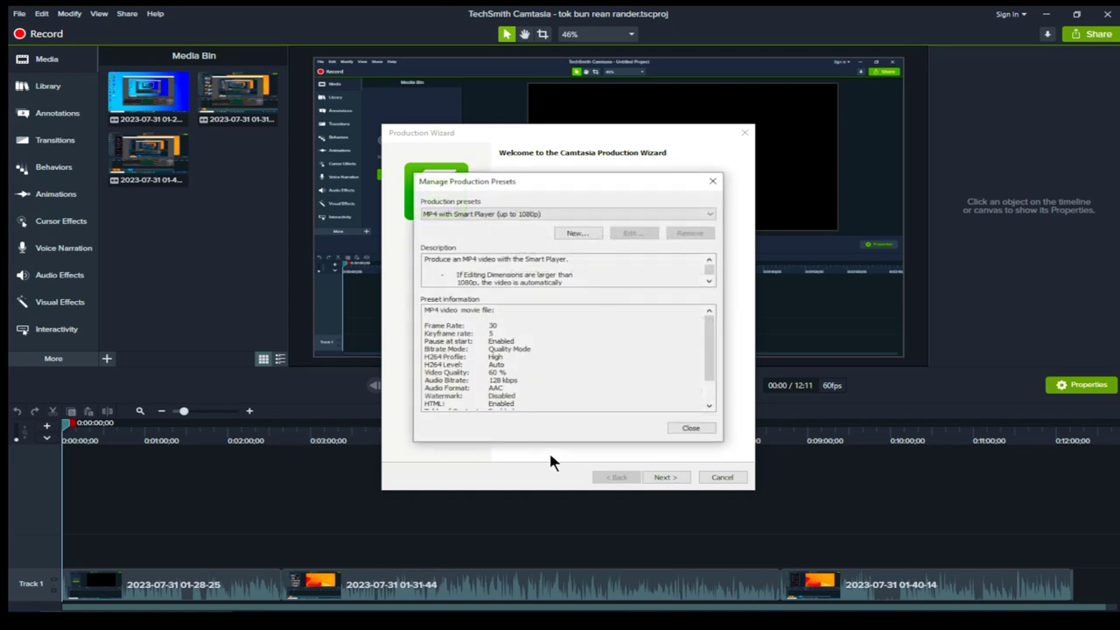
click(572, 212)
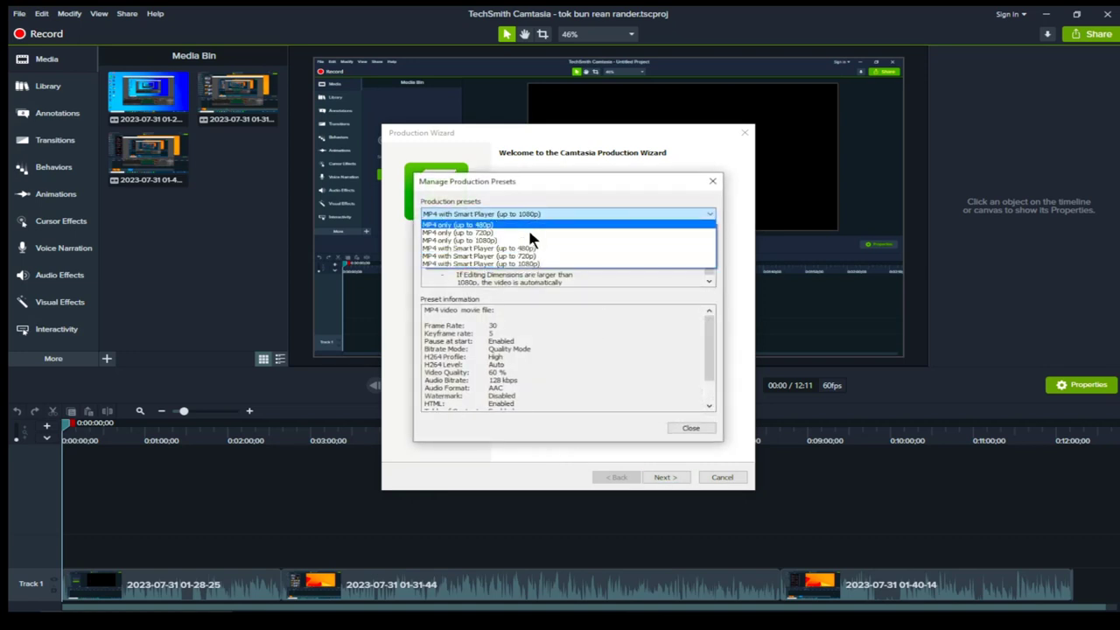
click(489, 264)
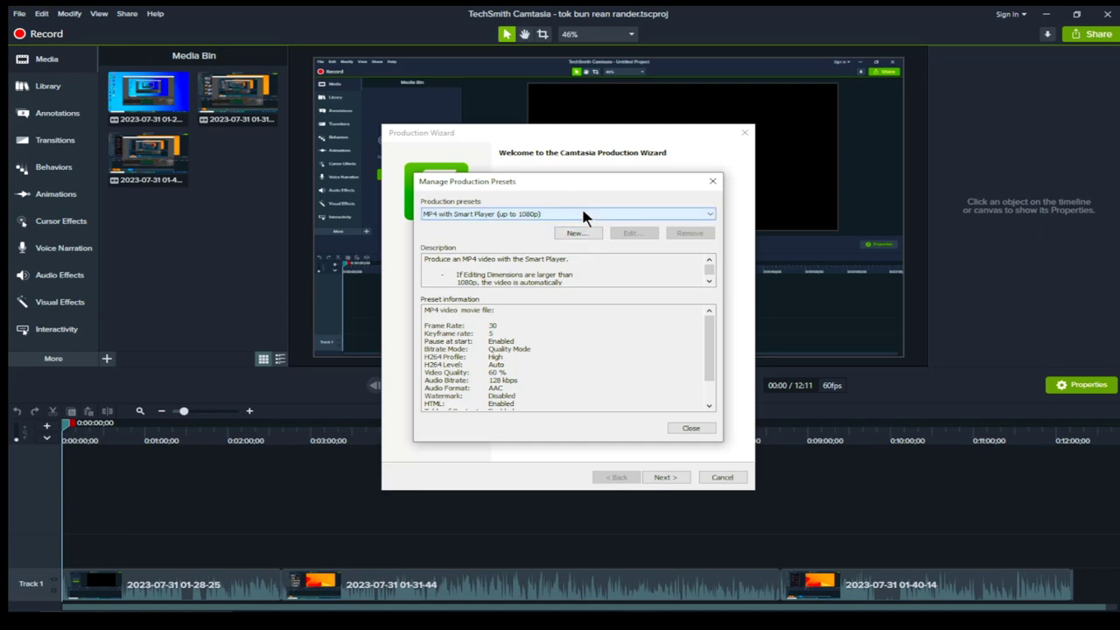
click(581, 234)
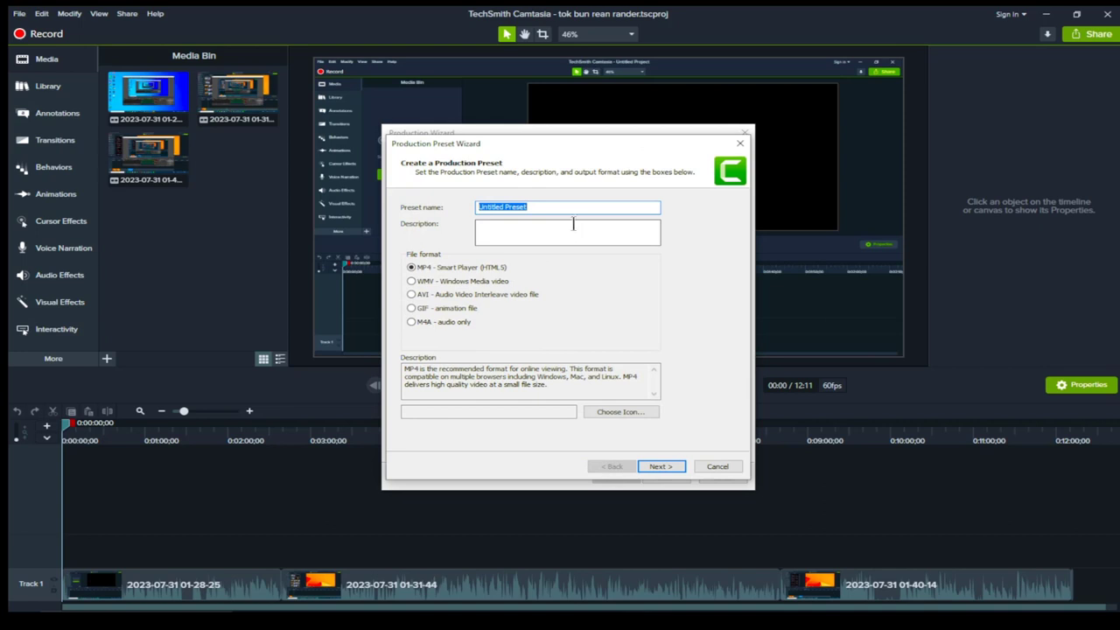
Replace the default 'Untitled Preset' name with 'k'
click(566, 210)
drag(600, 210, 379, 219)
text(k)
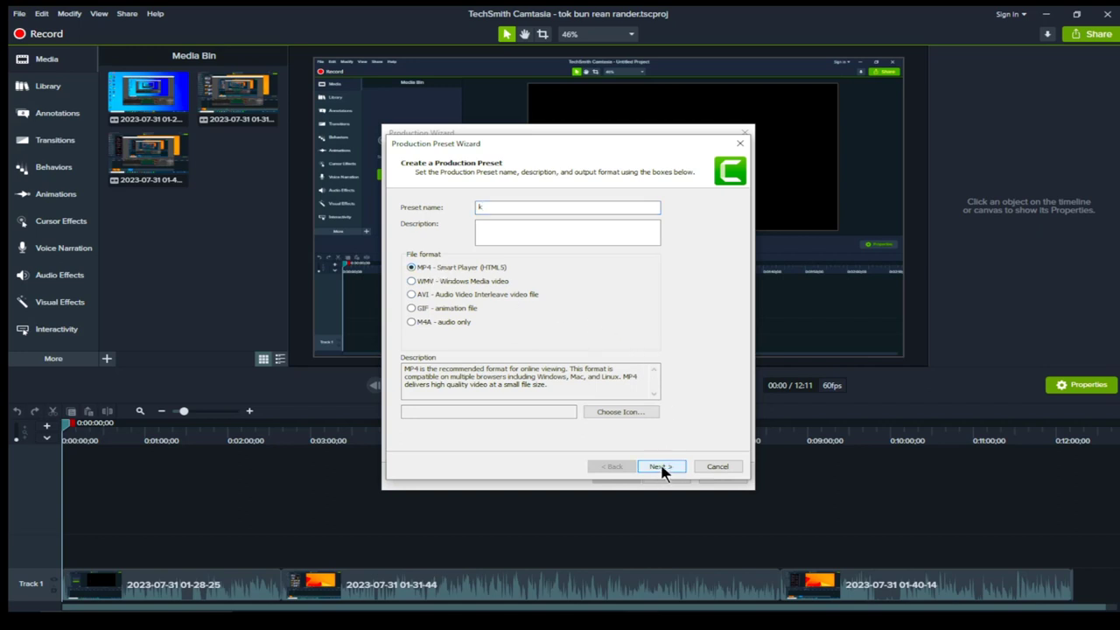
Set the Smart Player video frame rate to 60 fps
click(662, 466)
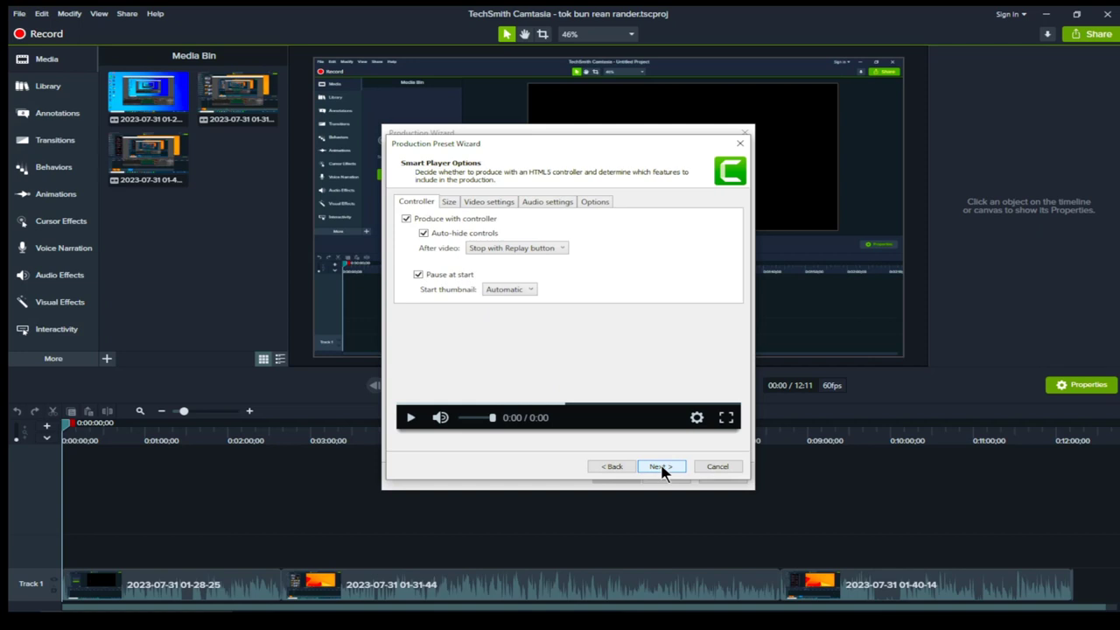
click(449, 202)
click(487, 205)
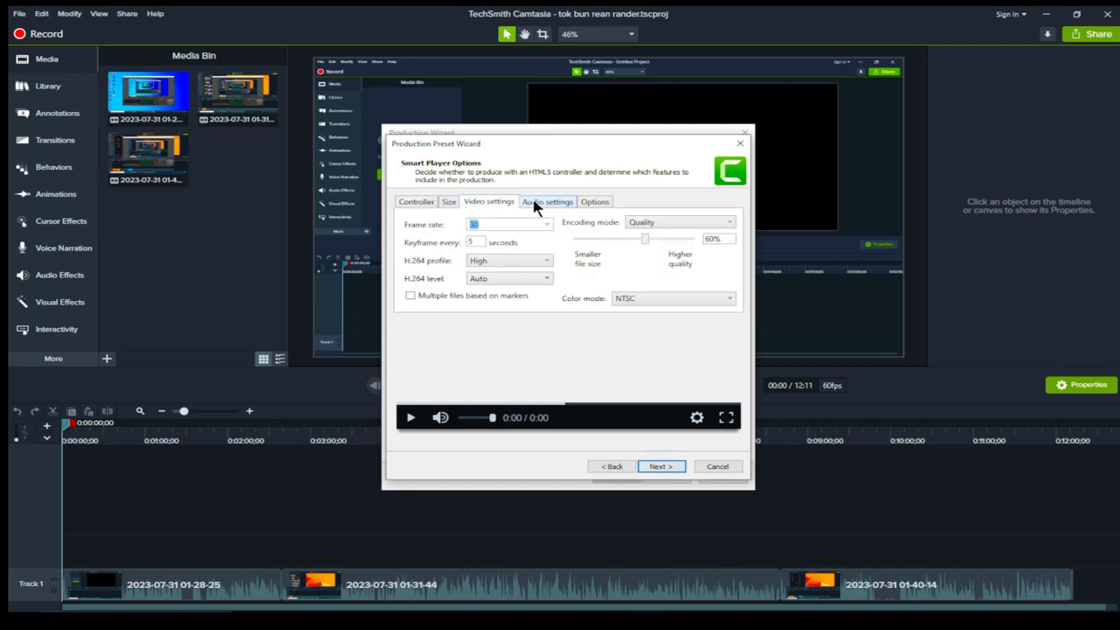
click(536, 204)
click(510, 201)
click(547, 225)
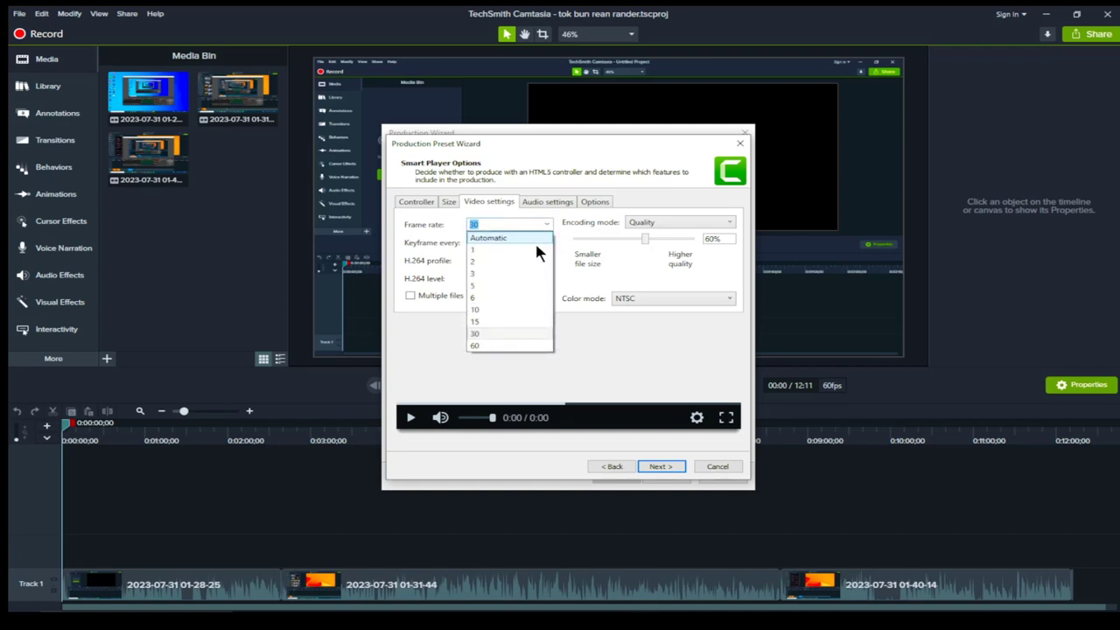
click(488, 346)
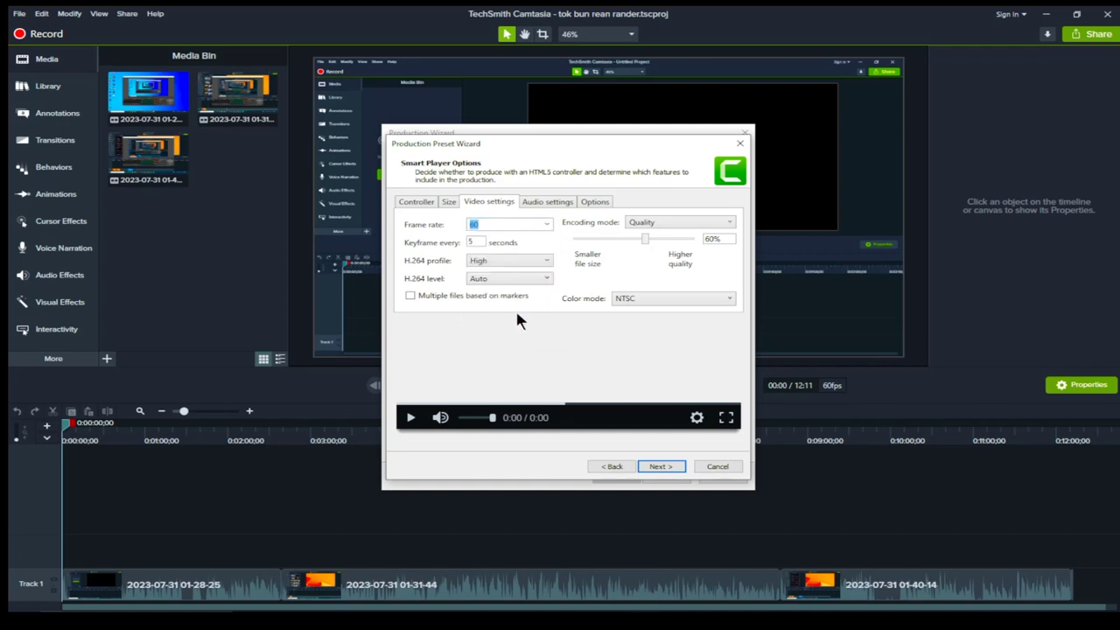
Check the size, controller and audio settings, then advance to Video Options
click(443, 203)
click(429, 201)
click(450, 201)
click(540, 201)
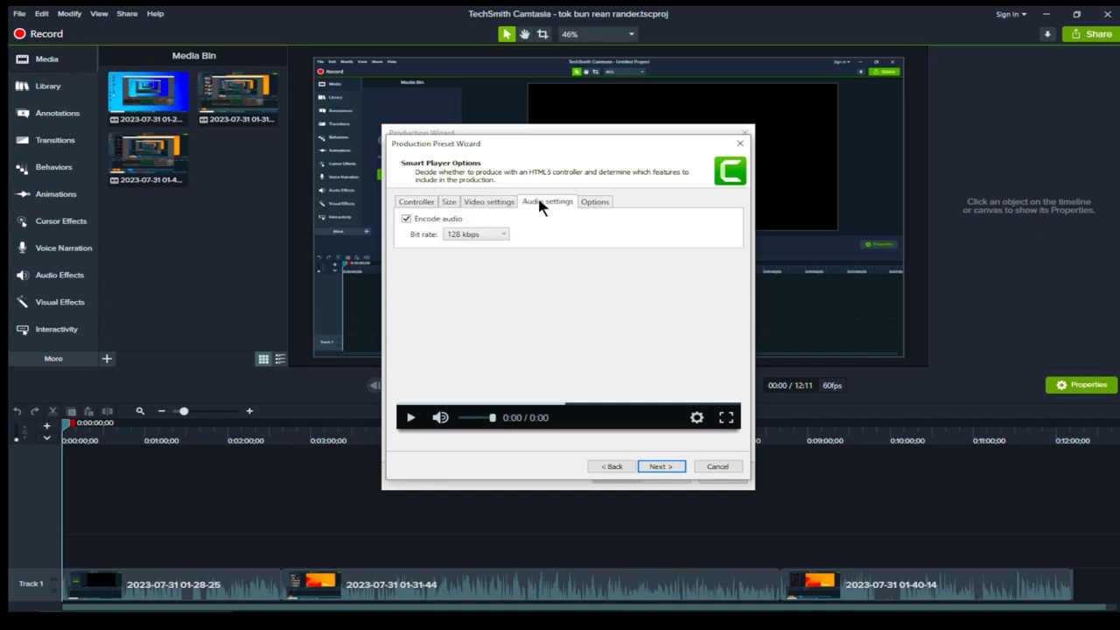
click(497, 203)
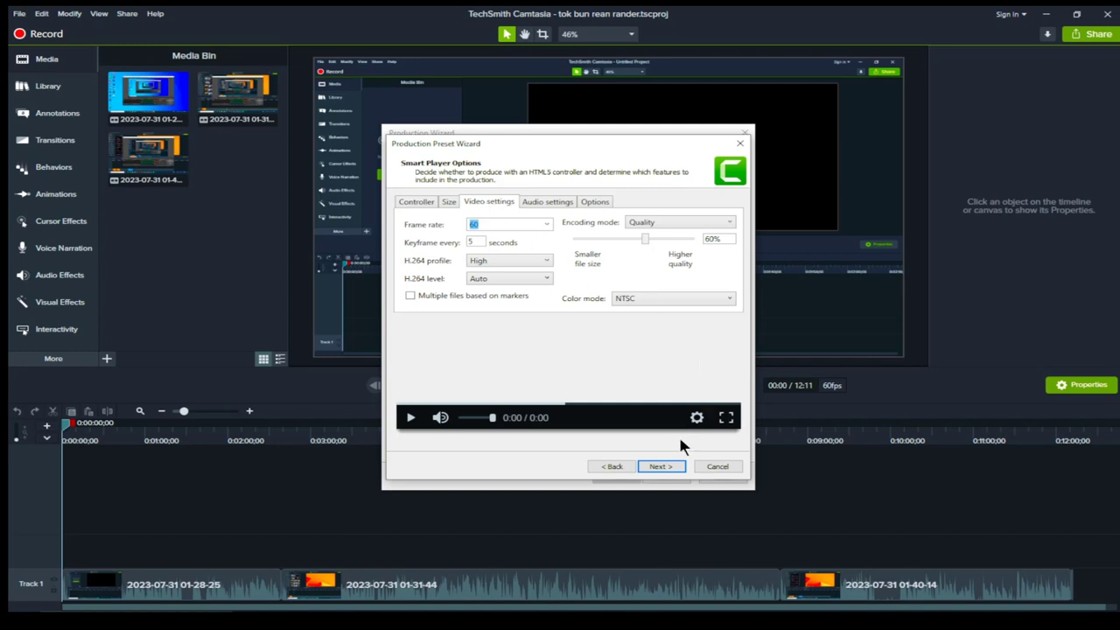
click(661, 469)
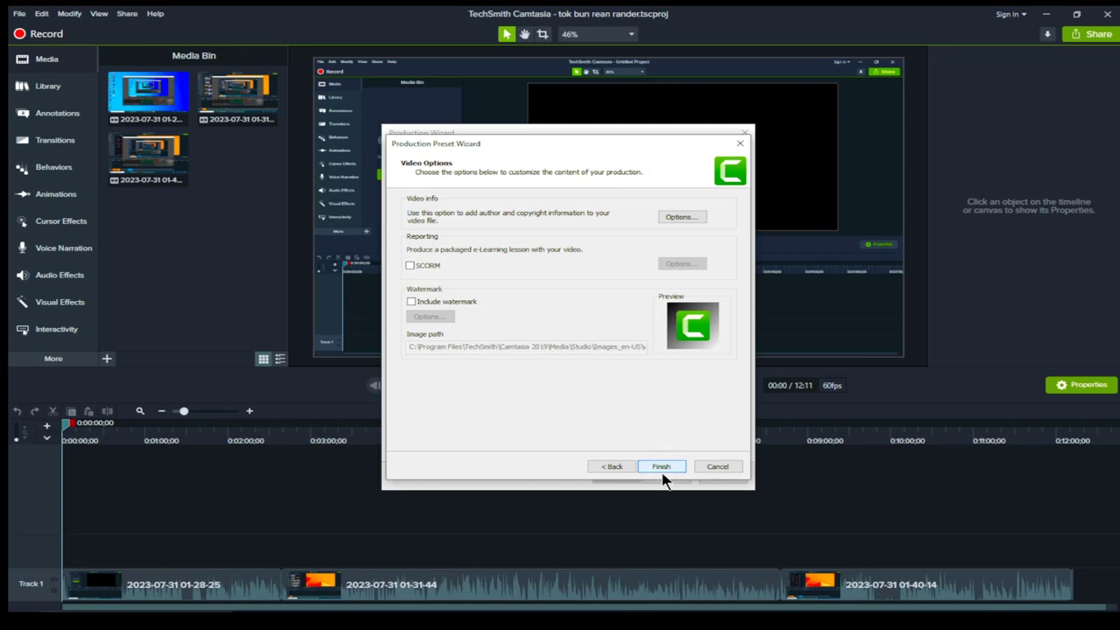
Finish preset 'k', close the preset manager, and select 'k' in the Production Wizard
click(663, 468)
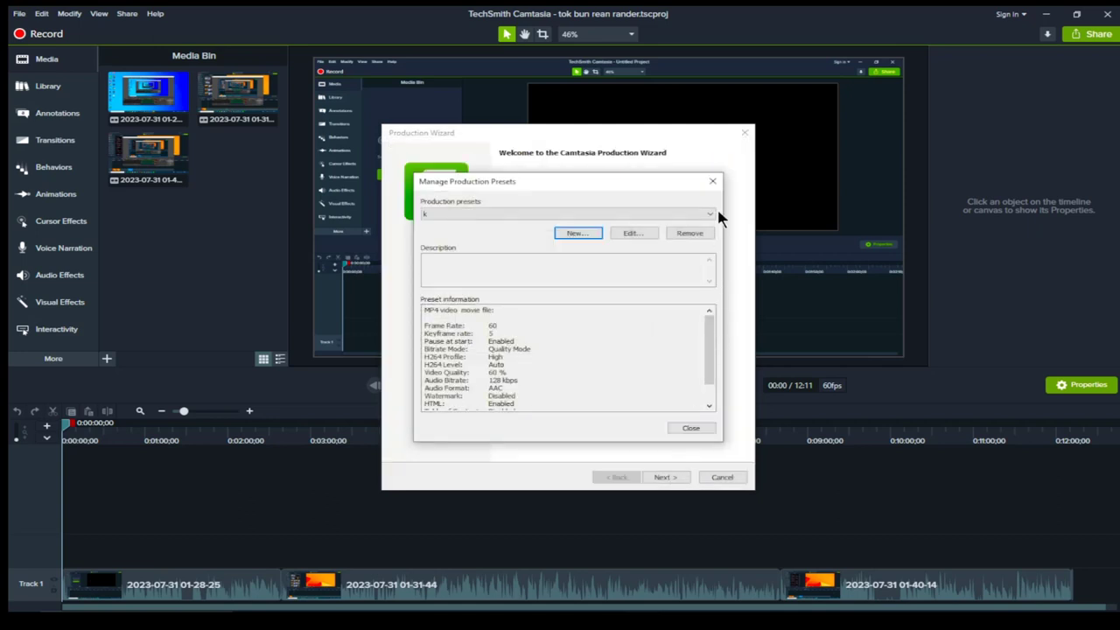
click(688, 429)
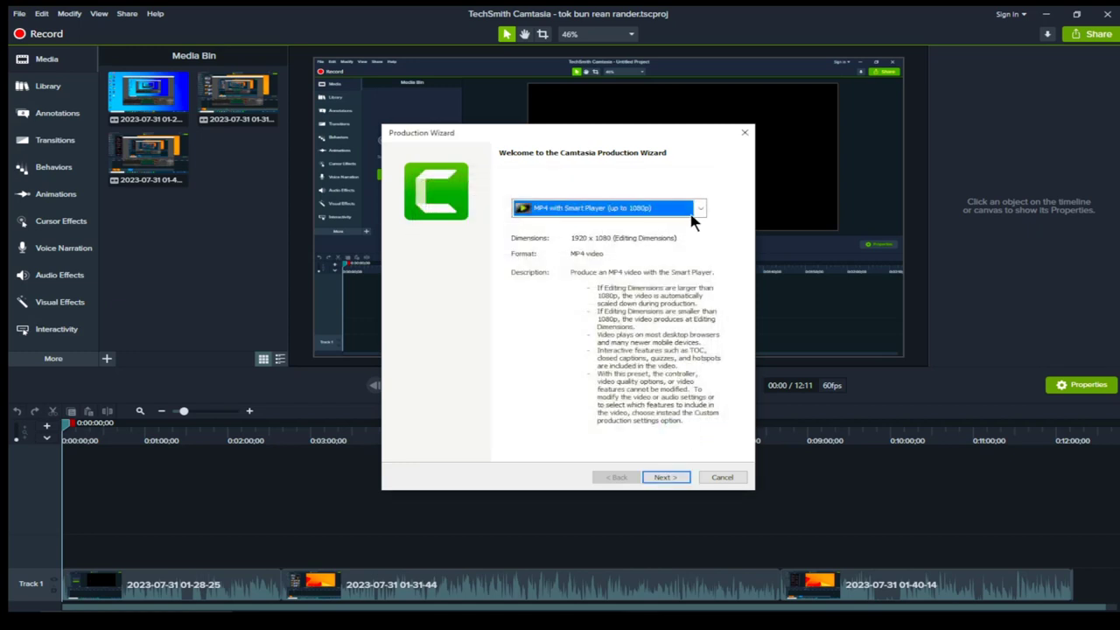
click(700, 208)
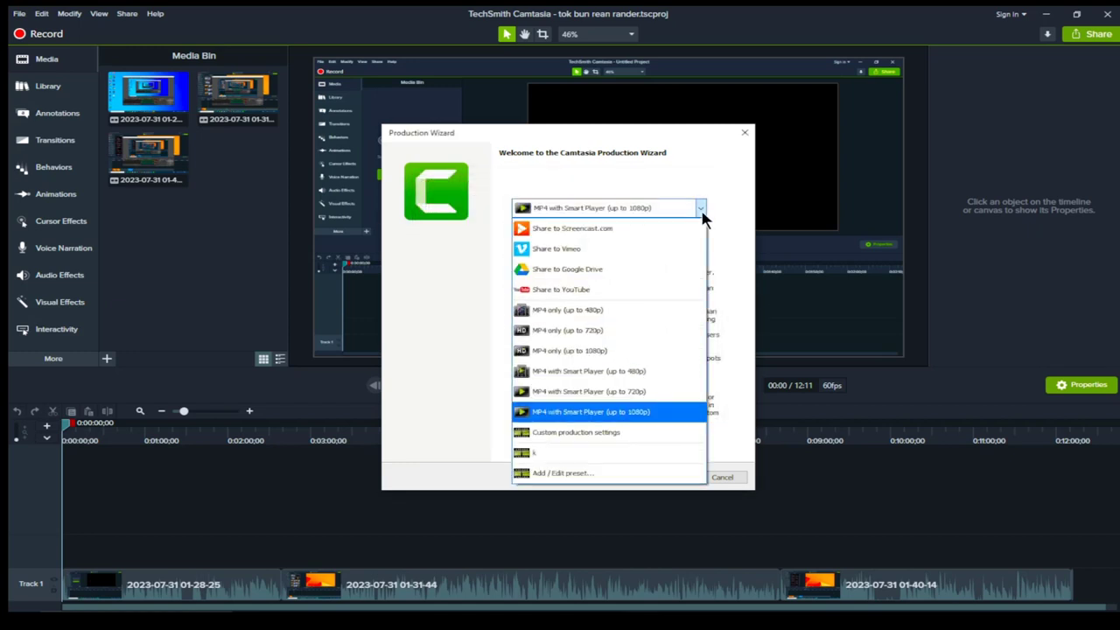
click(544, 455)
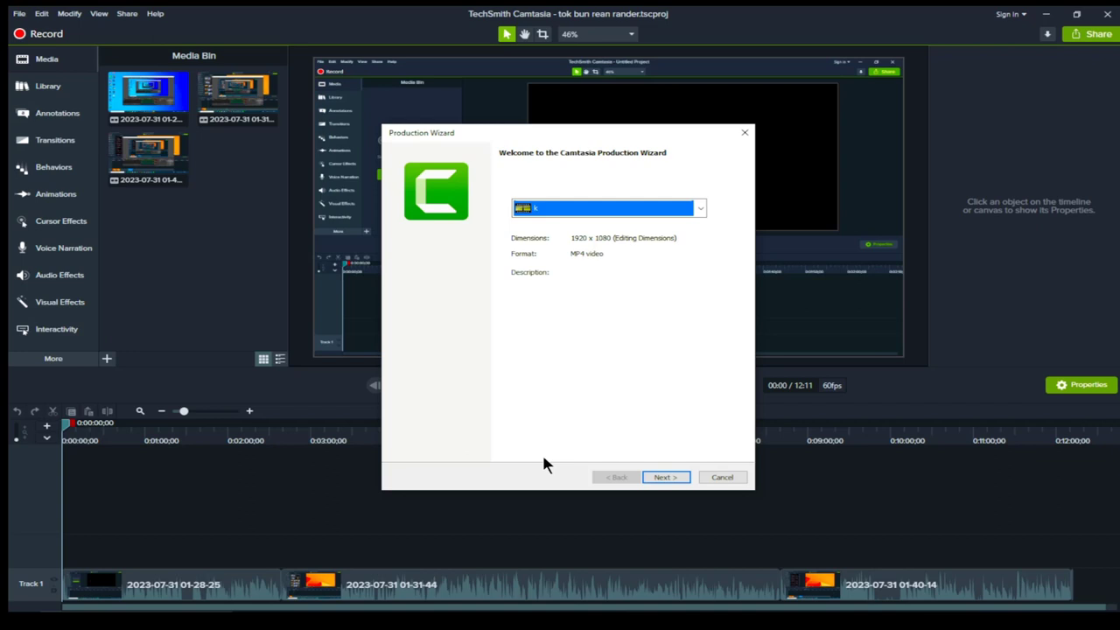
click(701, 208)
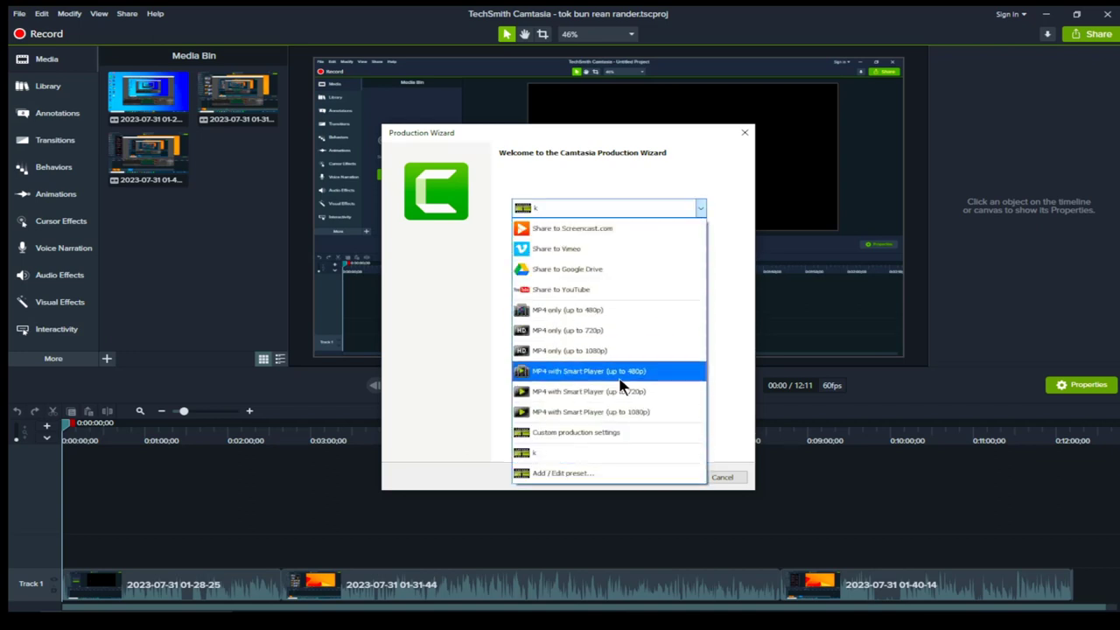
click(568, 452)
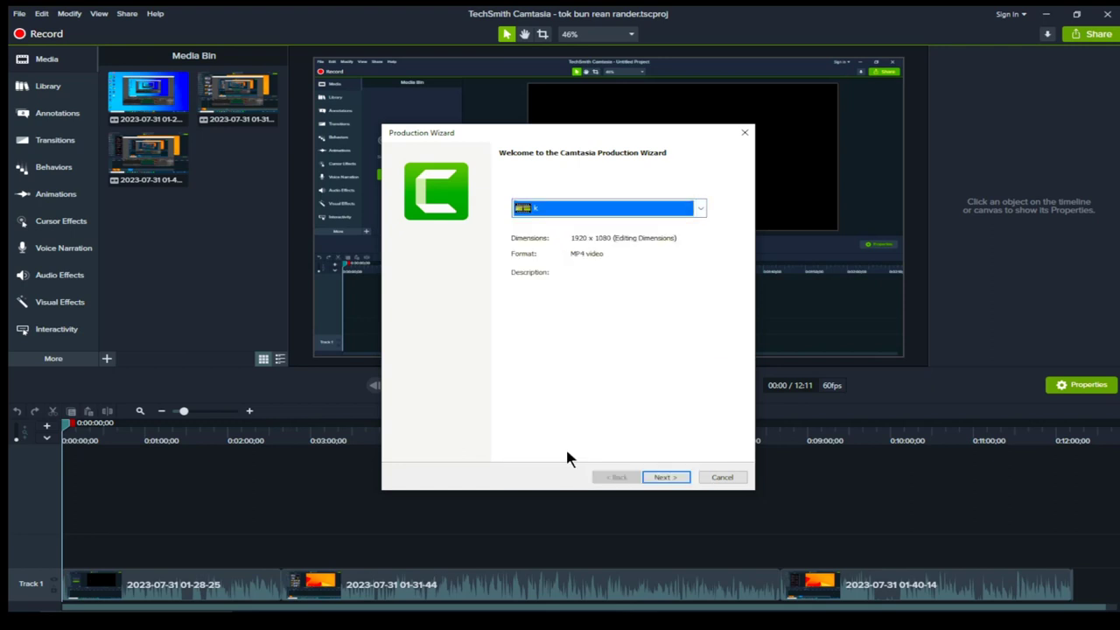
Step back from the save location page and switch the preset to Custom production settings
click(665, 480)
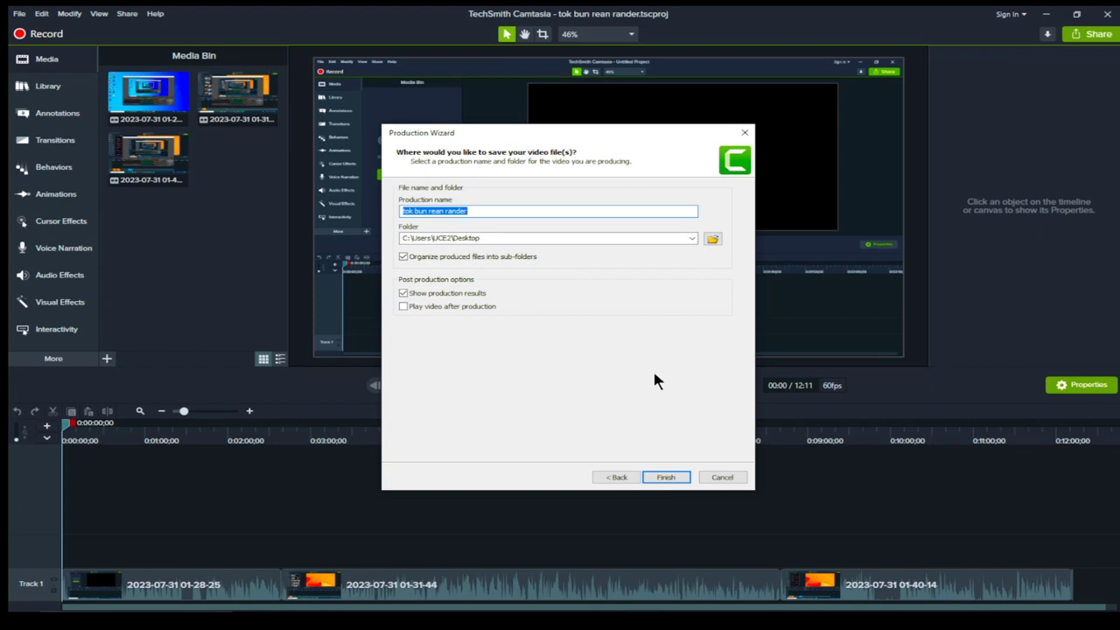
click(619, 478)
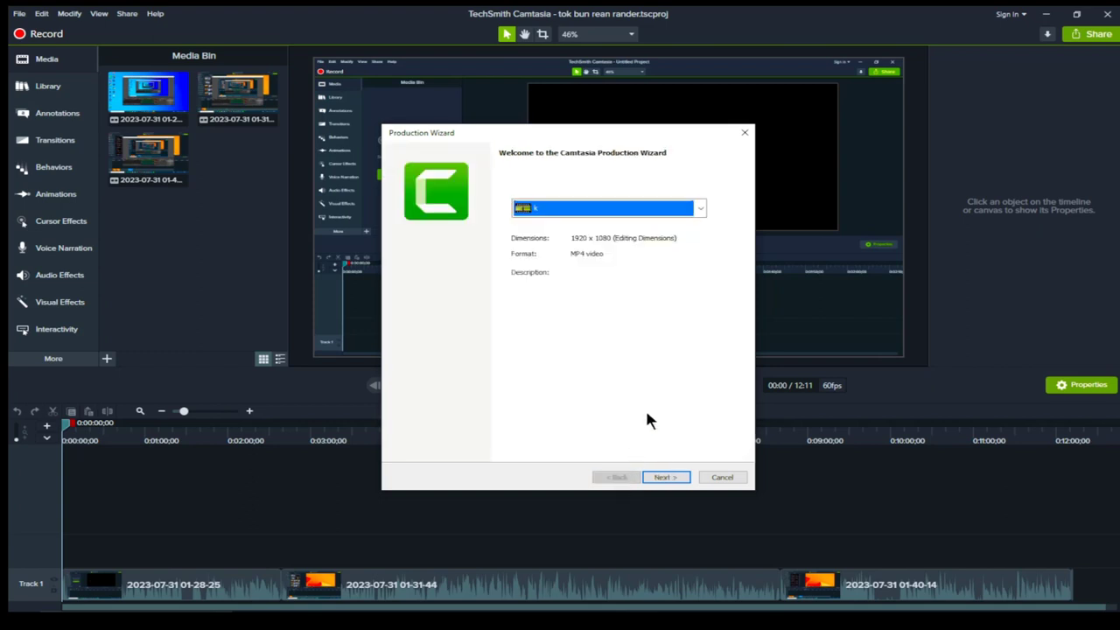
click(702, 210)
click(582, 430)
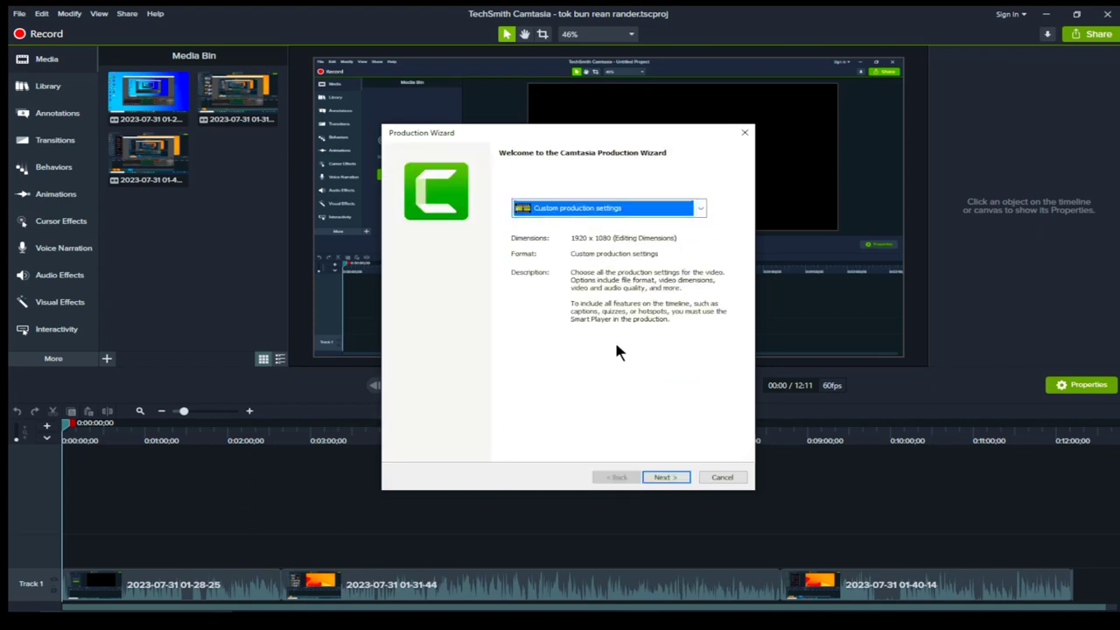
Preview the video format and Smart Player pages, then return to the welcome page's preset list
click(659, 480)
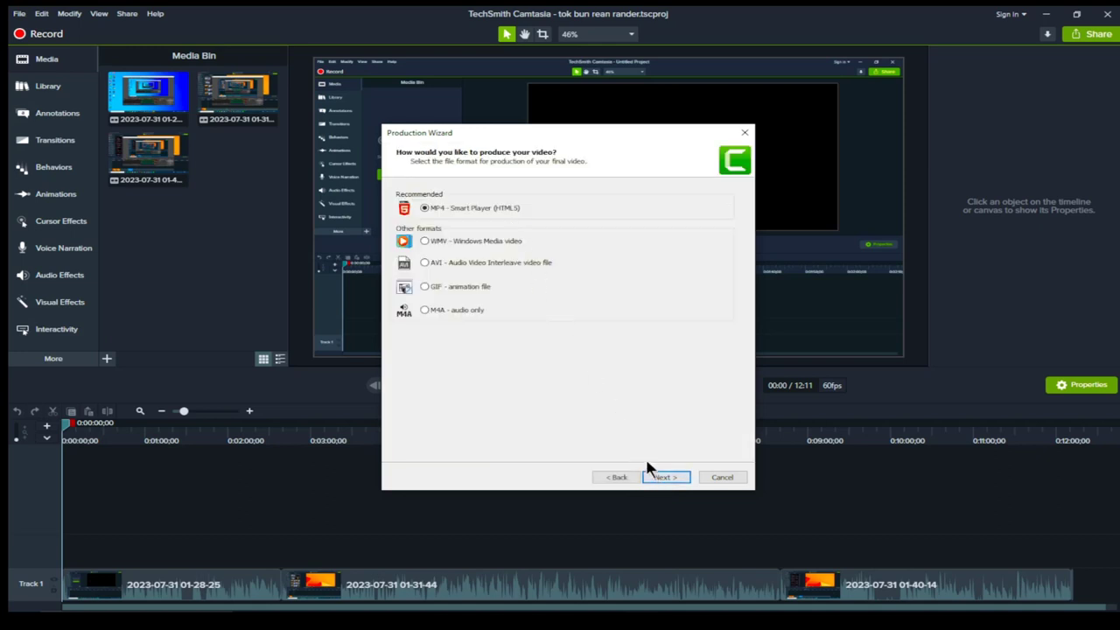
click(659, 479)
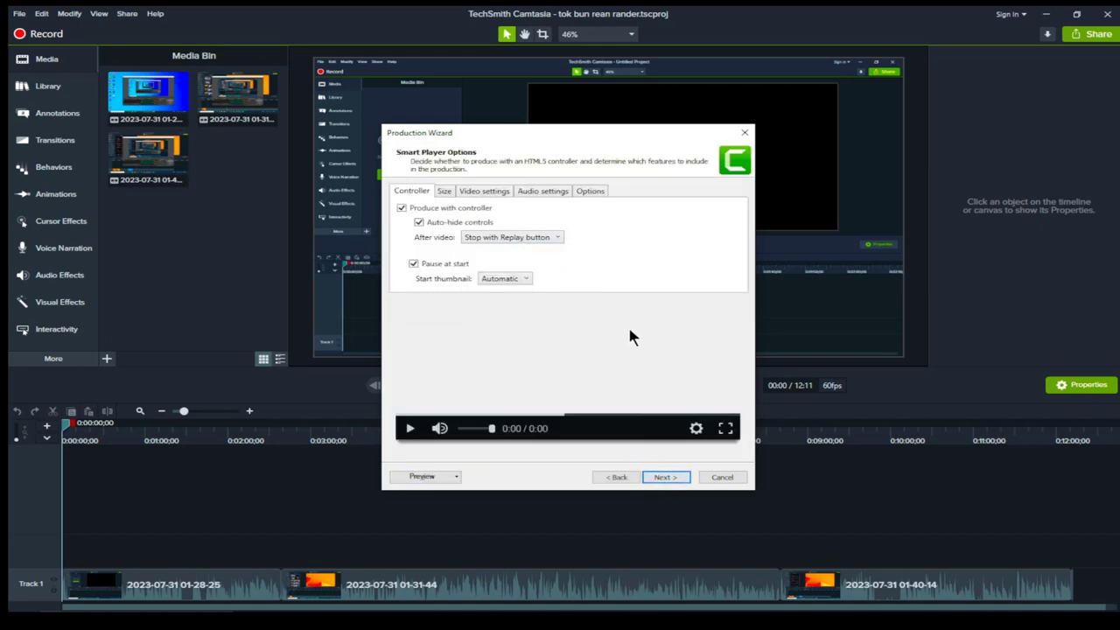
click(623, 481)
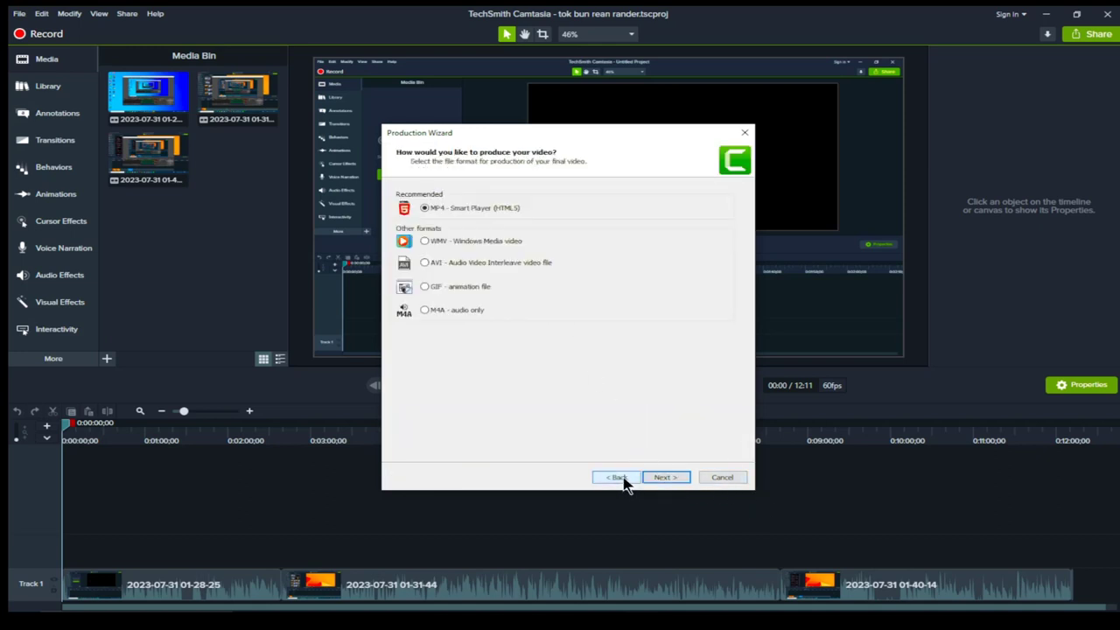
click(623, 481)
click(682, 214)
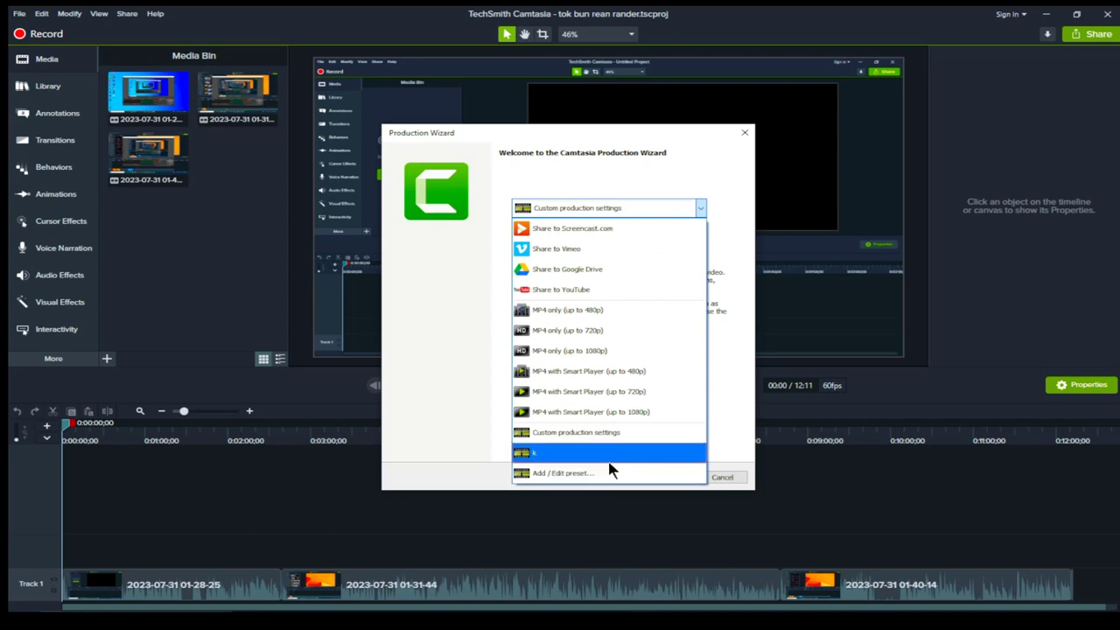
Choose the 'MP4 with Smart Player (up to 1080p)' preset, giving 1920 × 1080 MP4 output
click(612, 455)
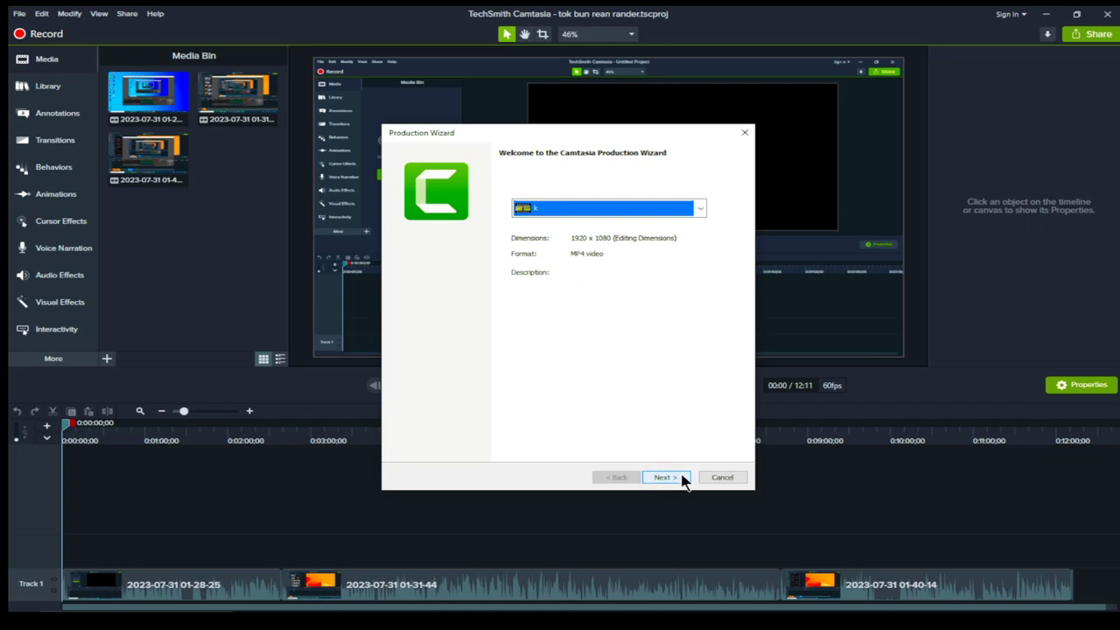
click(700, 210)
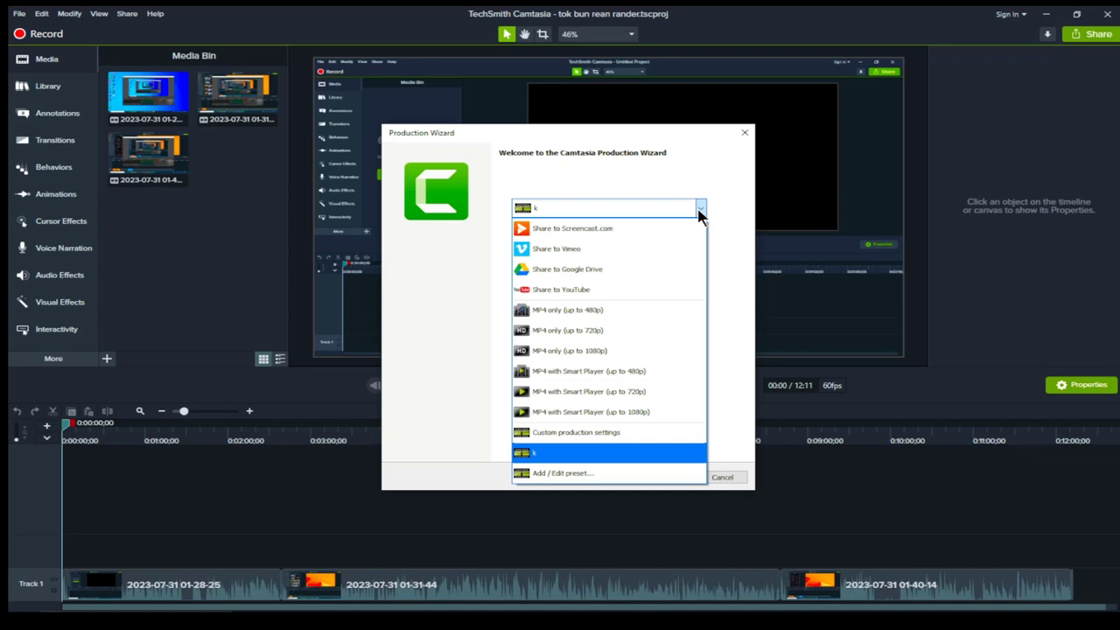
click(598, 413)
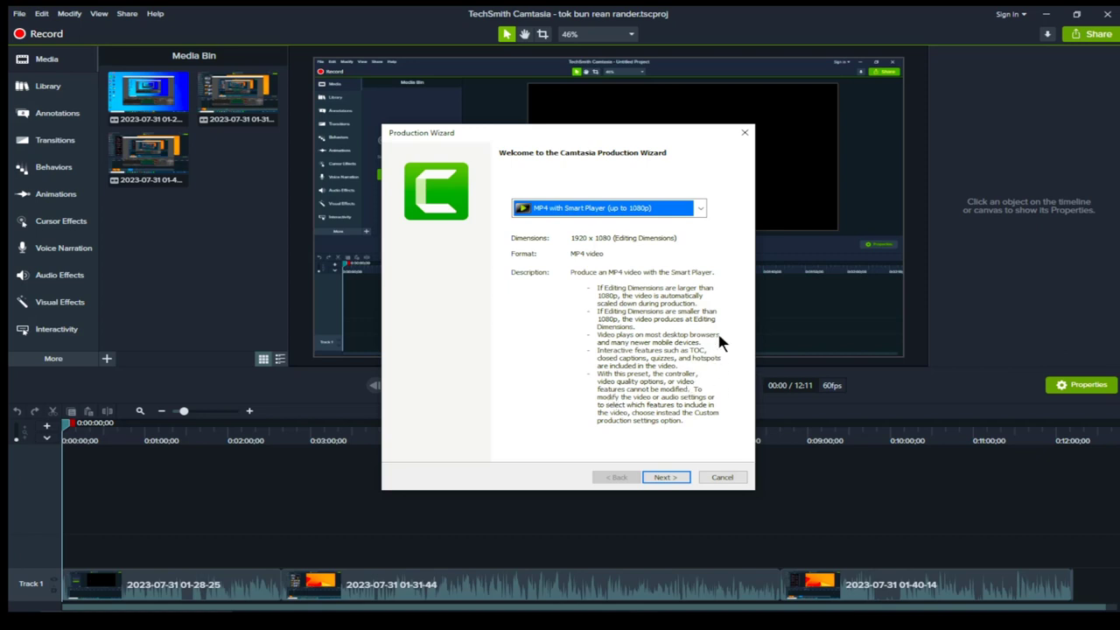
click(699, 208)
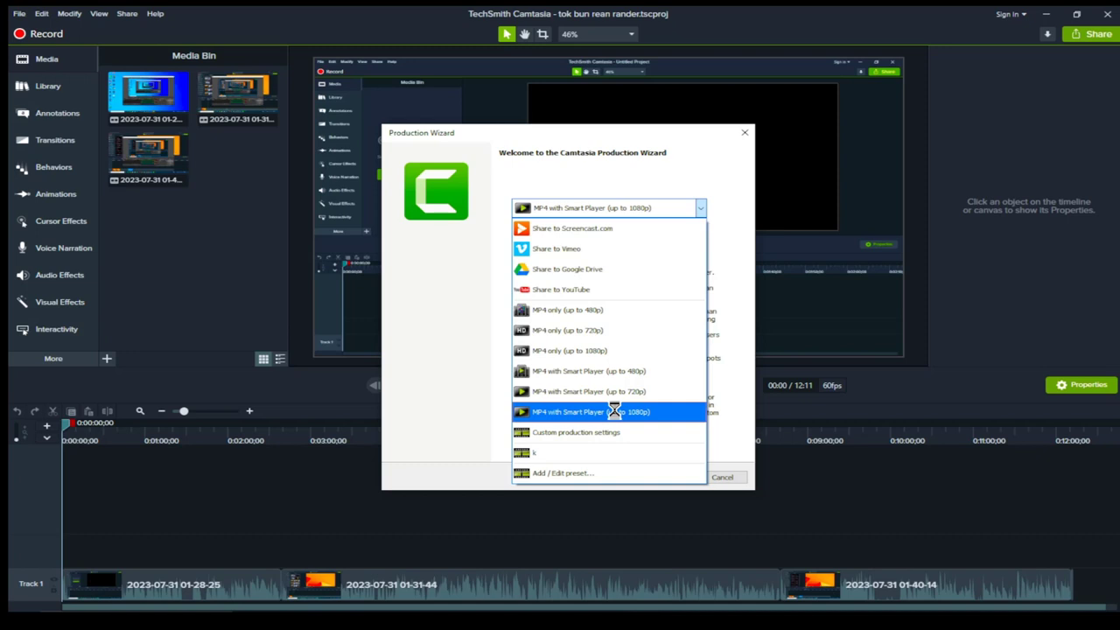
click(614, 411)
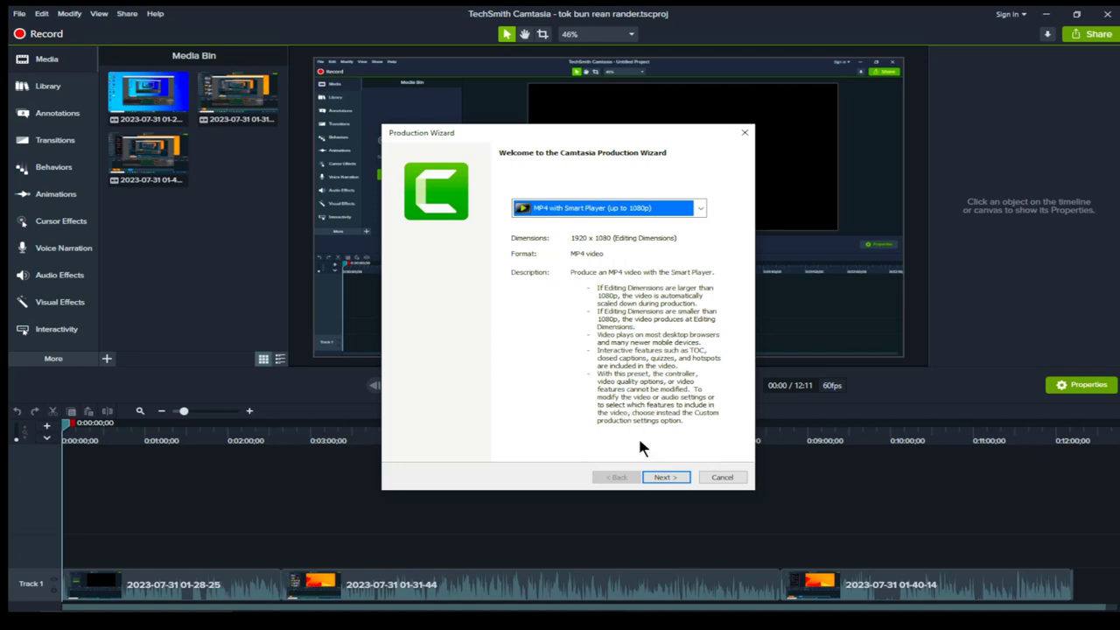
Advance to the save step and pick the Desktop as the output folder
click(662, 477)
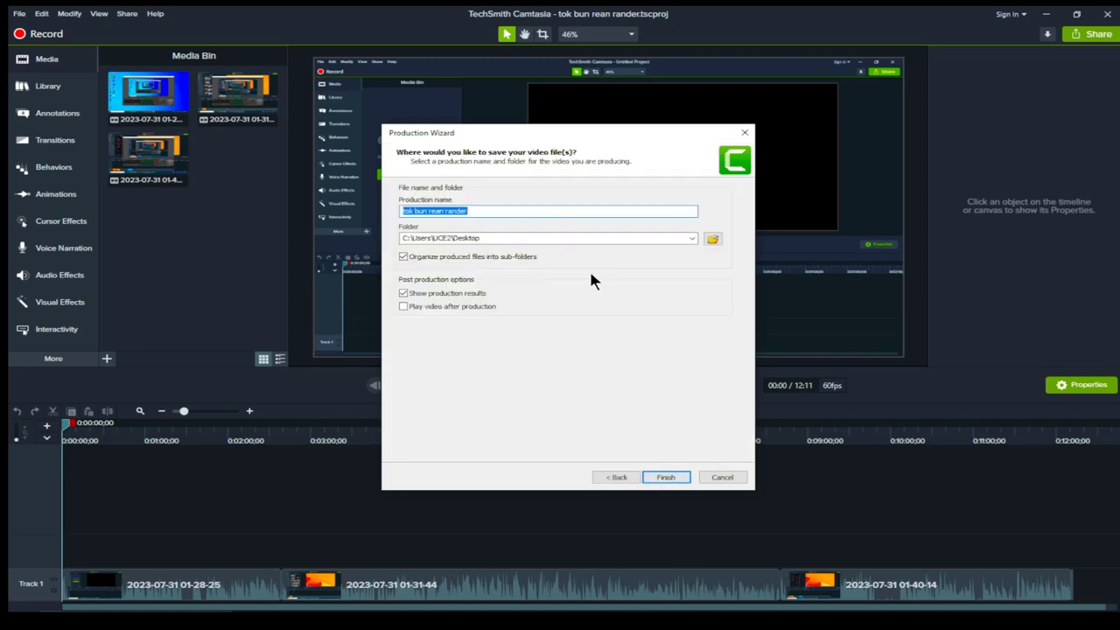
click(720, 234)
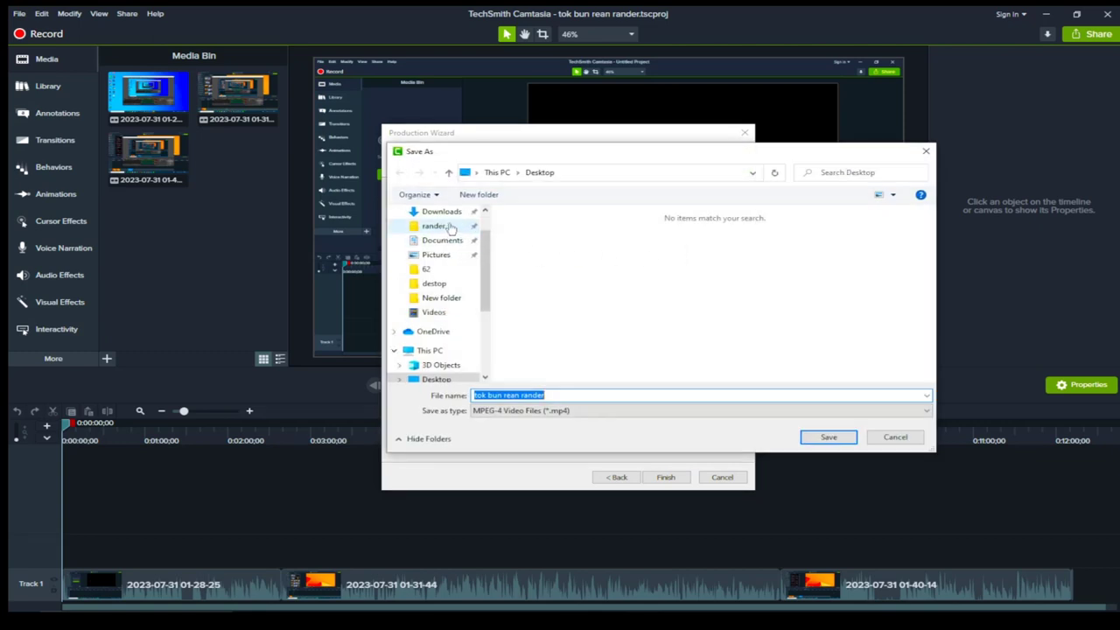
scroll(488, 226, up, 1)
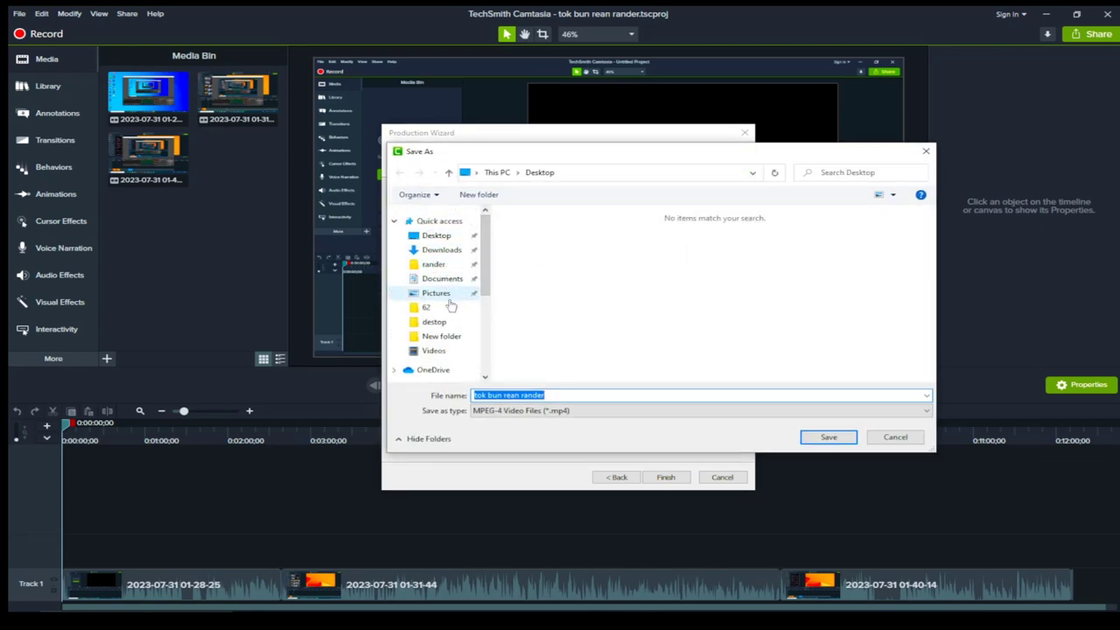
click(437, 235)
Replace the file name 'tok bun rean rander' with 'll' and save
click(630, 393)
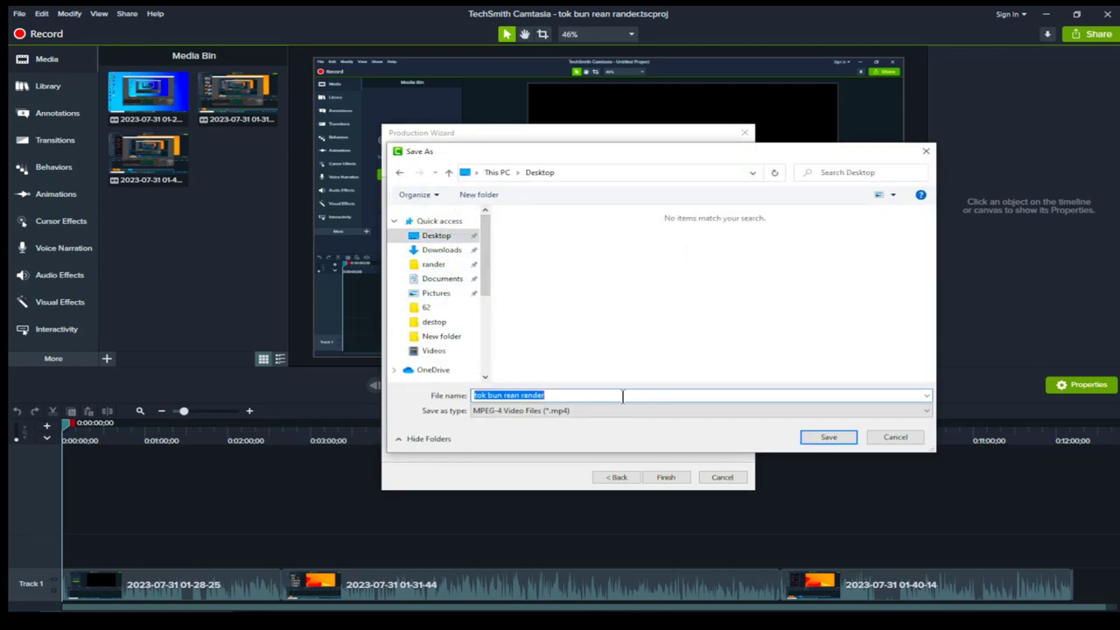
key(BackSpace)
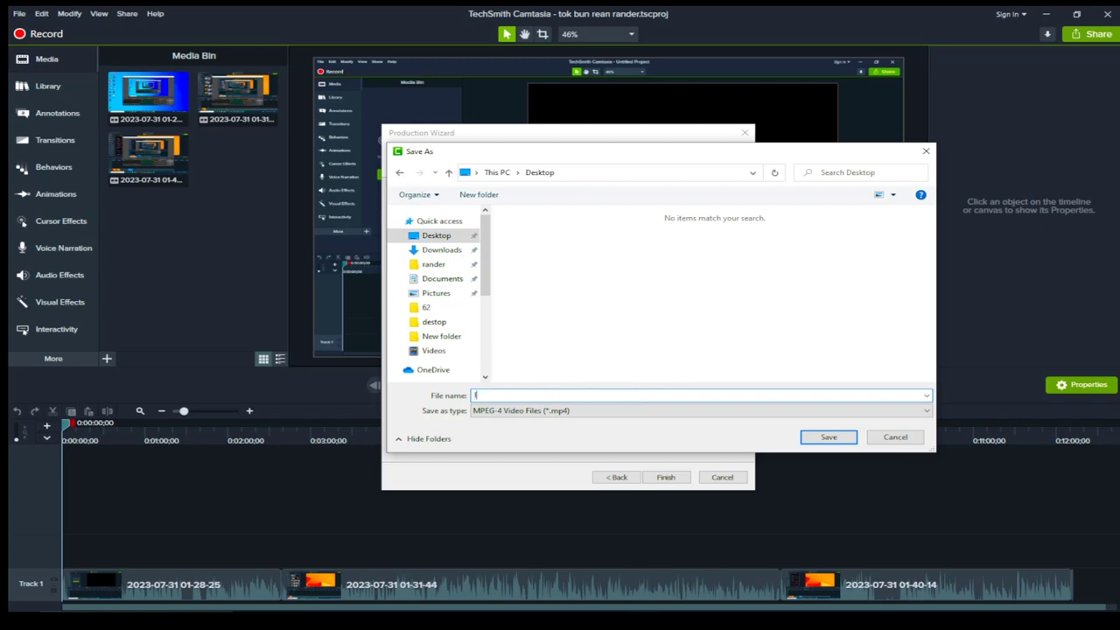
text(ll)
click(838, 440)
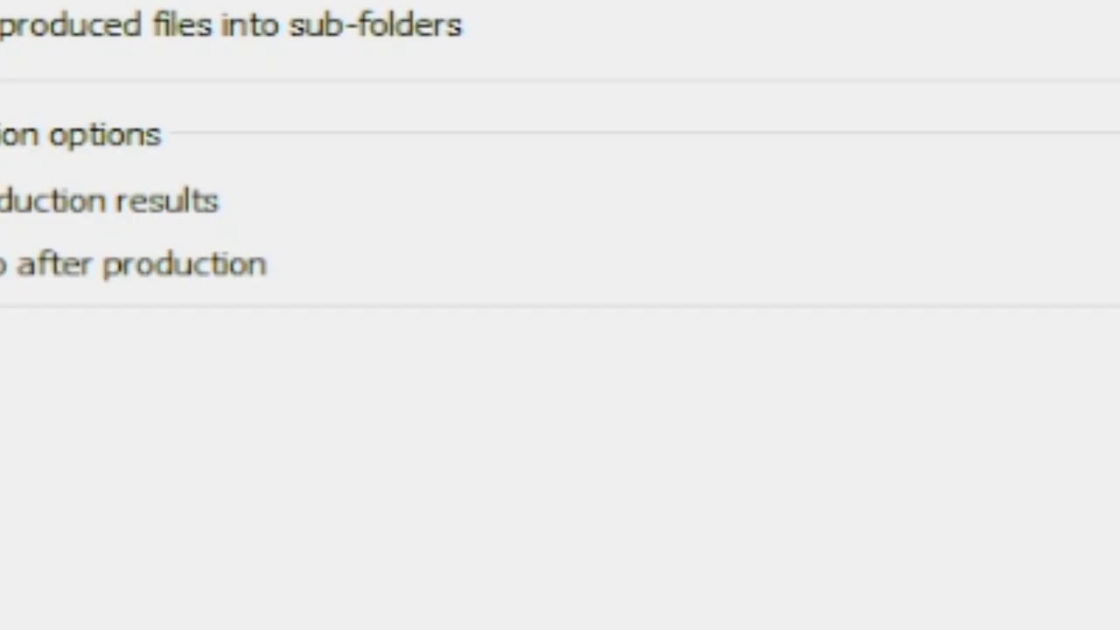
Finish the Production Wizard so the Rendering Project window starts rendering
click(696, 501)
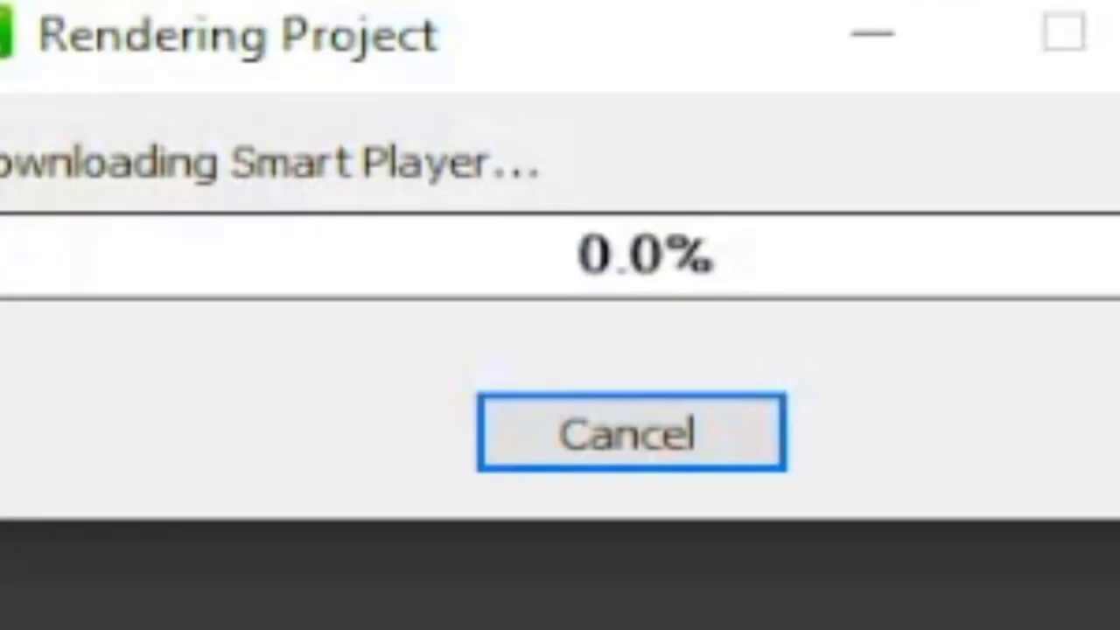